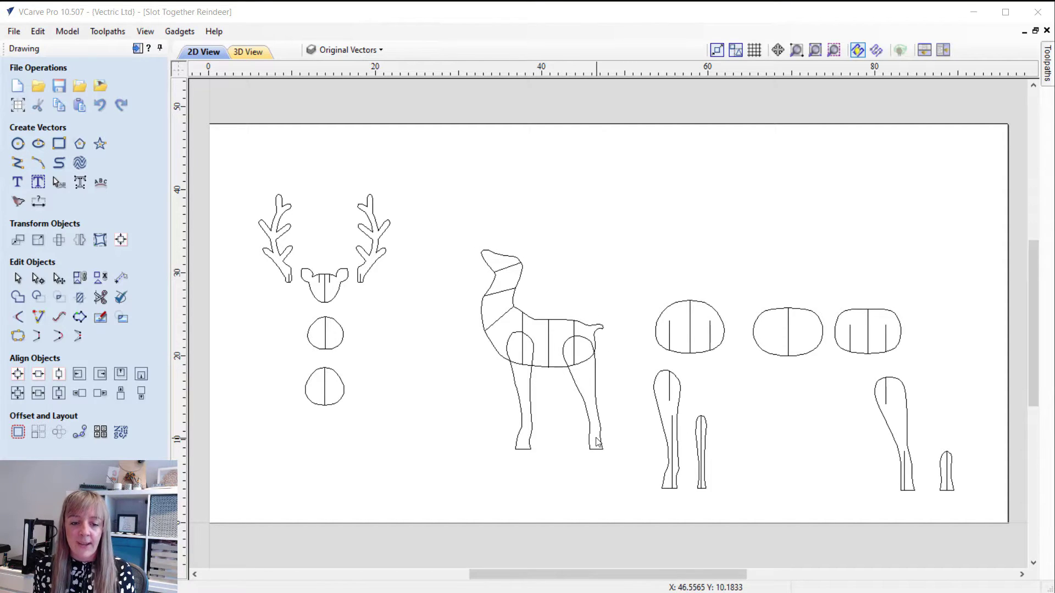
- Inspect the slot lines on the reindeer's neck and body and the matching lines on the head and round neck pieces
left_click(499, 304)
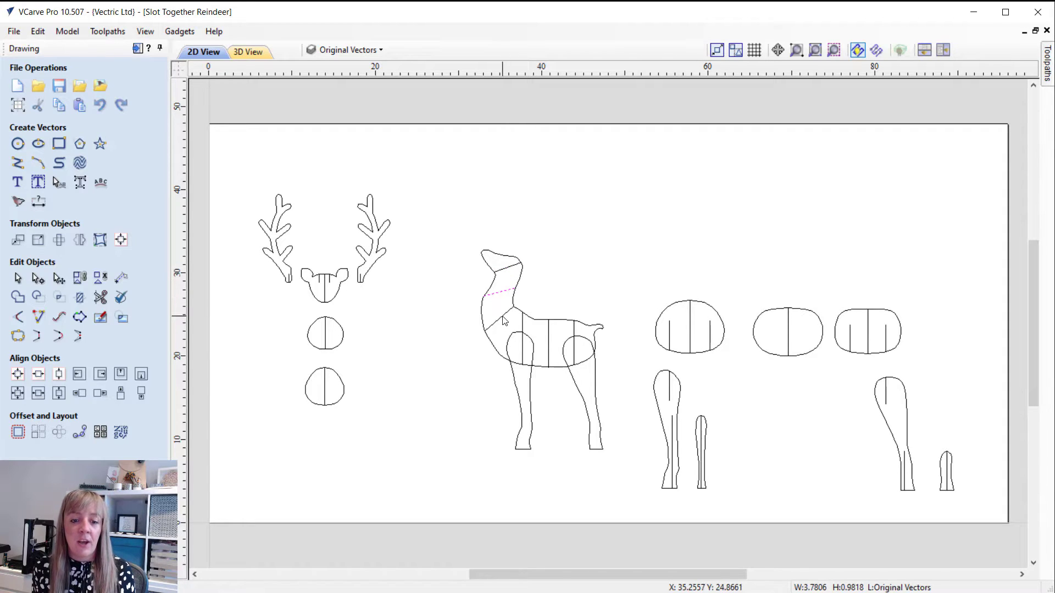
left_click(503, 320)
left_click(522, 323)
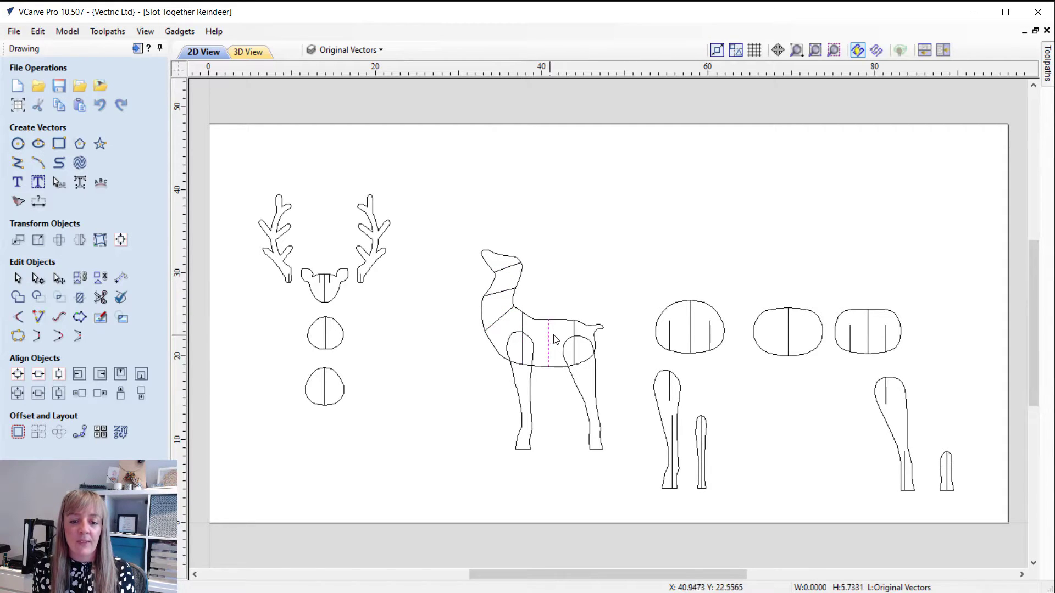
left_click(573, 333)
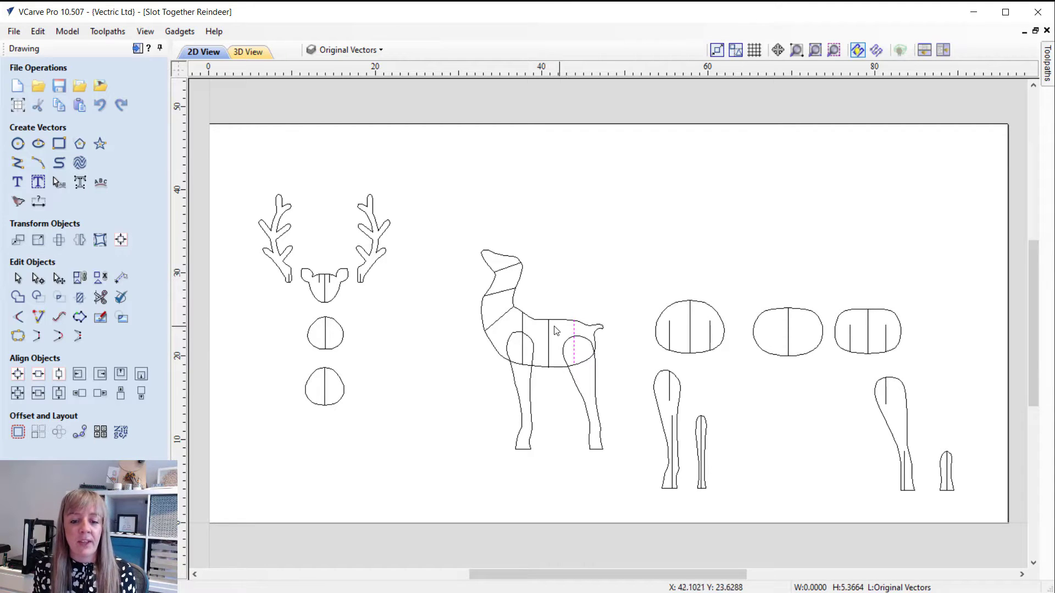
left_click(549, 331)
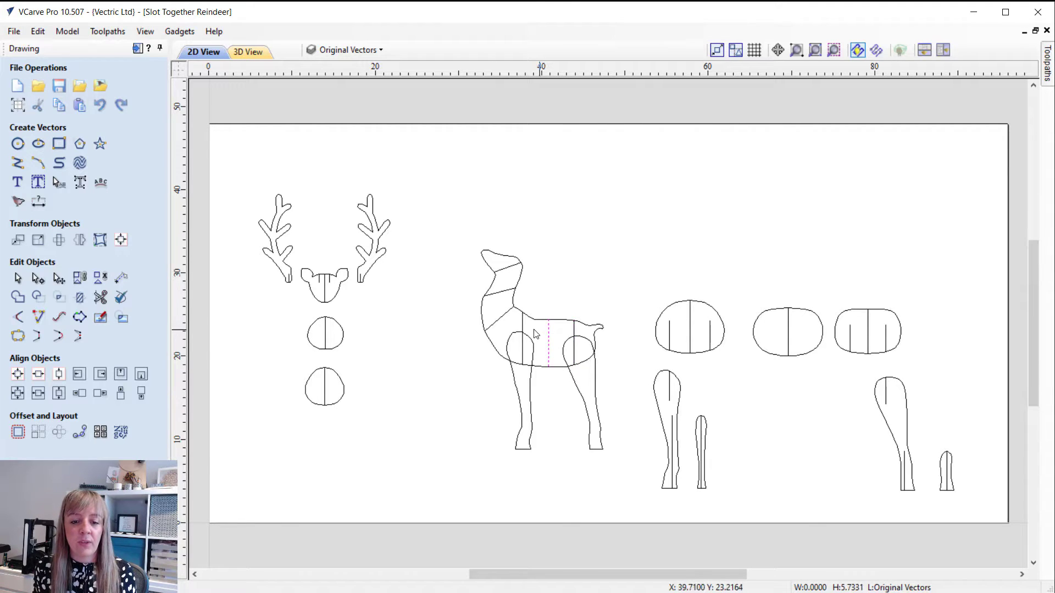
left_click(325, 287)
left_click(507, 268)
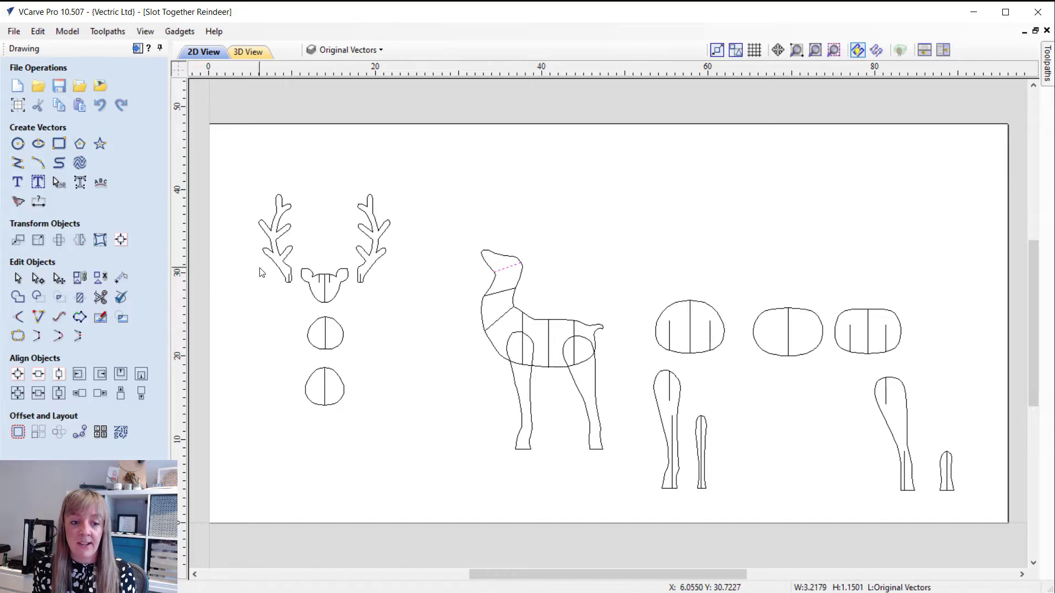
left_click(326, 327)
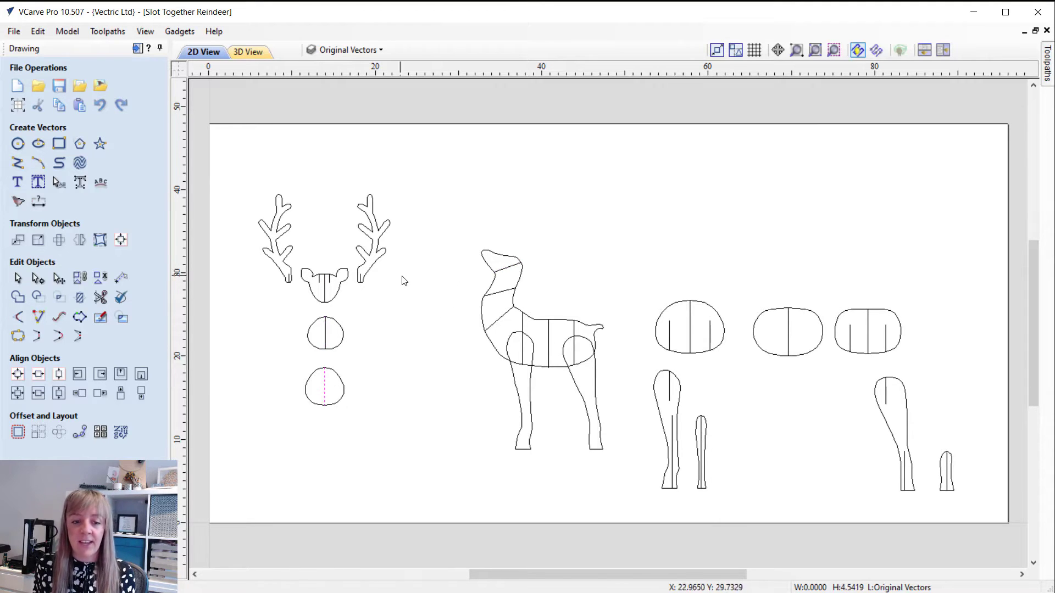
left_click(502, 269)
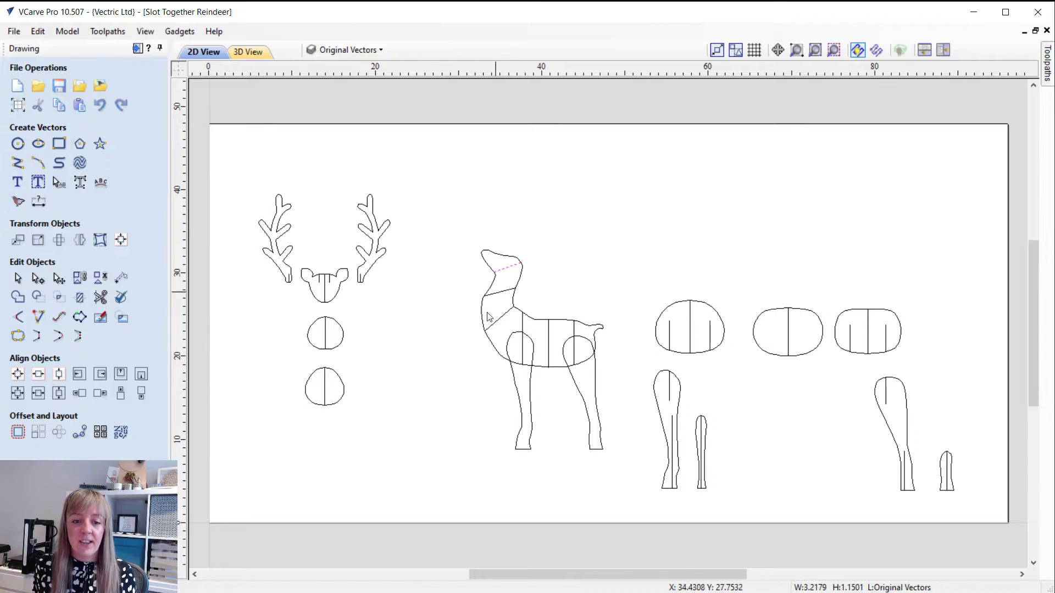
left_click(325, 290)
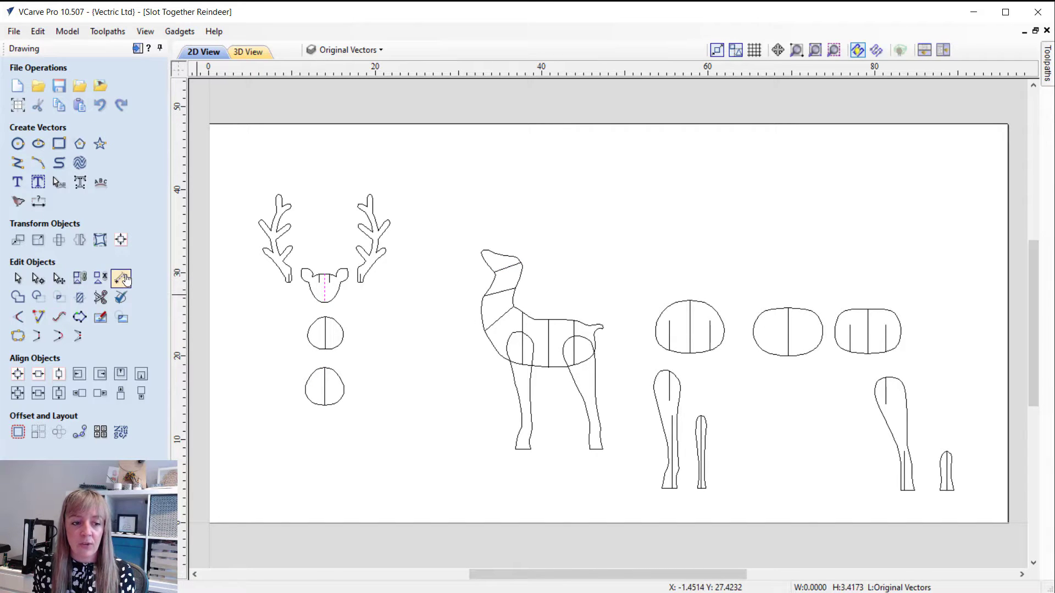
- Measure the length of the head piece's centre line and of the matching slot line on the body's head using Span / Contour Properties
left_click(121, 278)
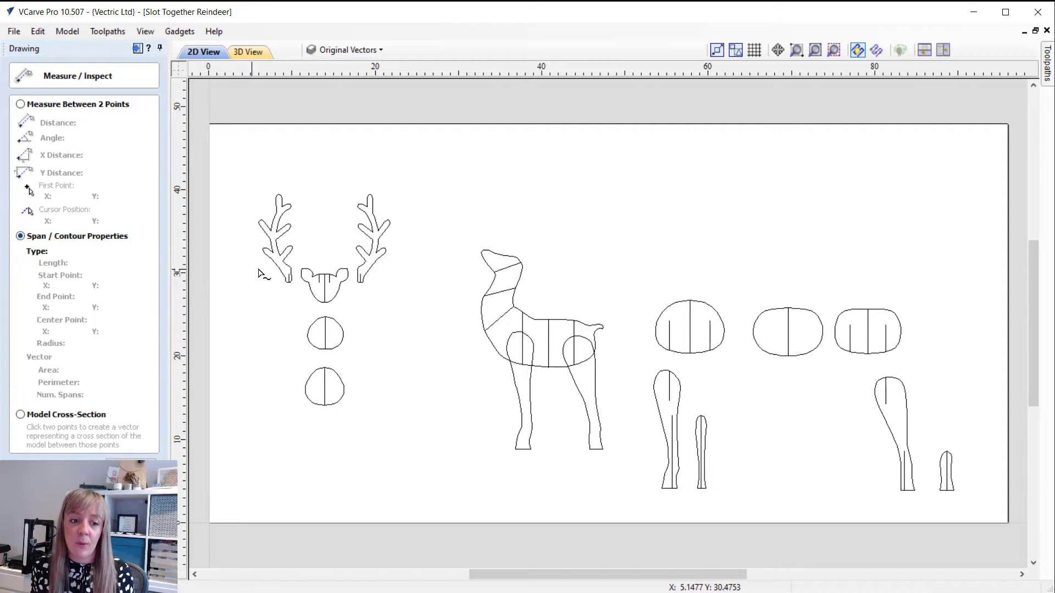
left_click(326, 294)
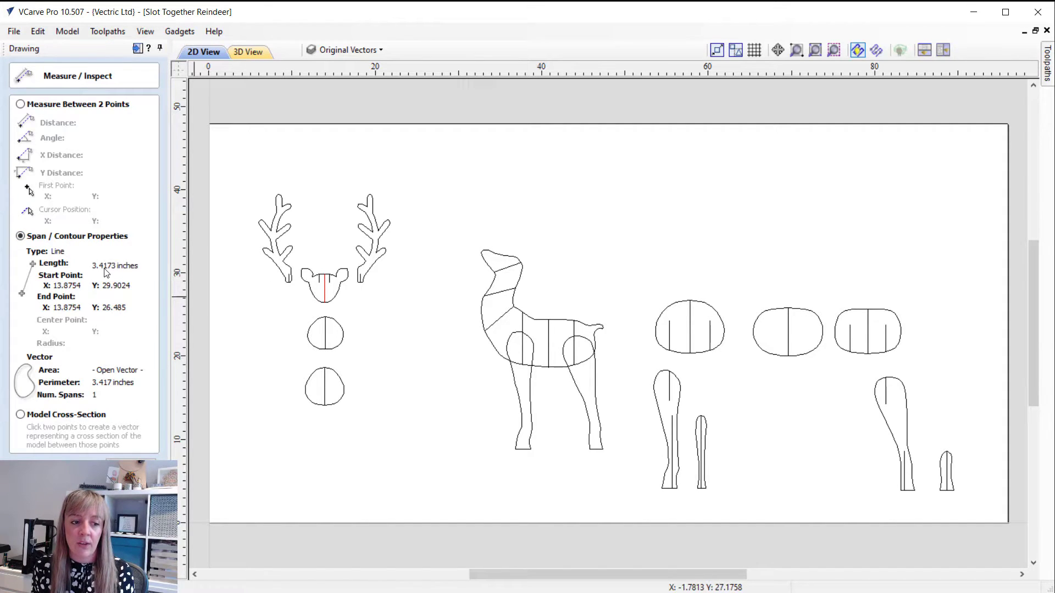
left_click(508, 268)
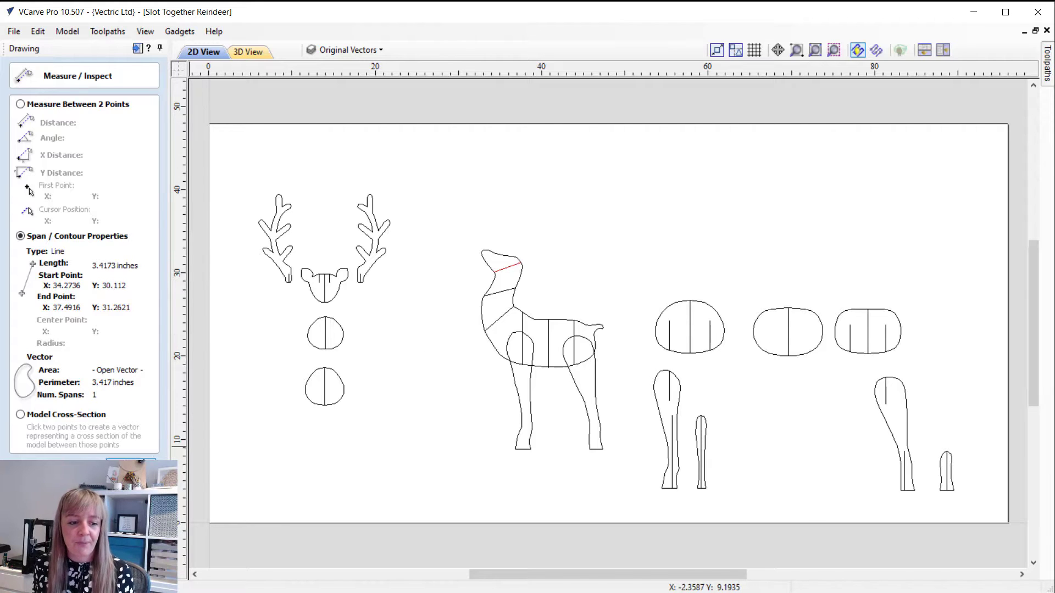
key("Escape")
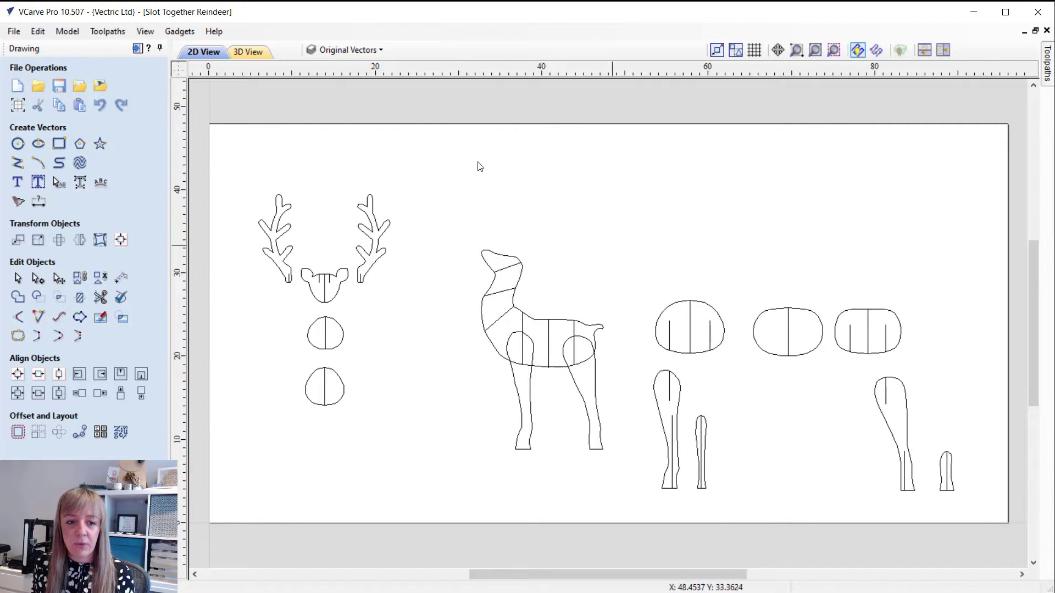
- Hide the Original Vectors layer, show Slot Sizes as the active layer, and inspect its slot lines on the reindeer's head and neck
left_click(344, 50)
left_click(329, 86)
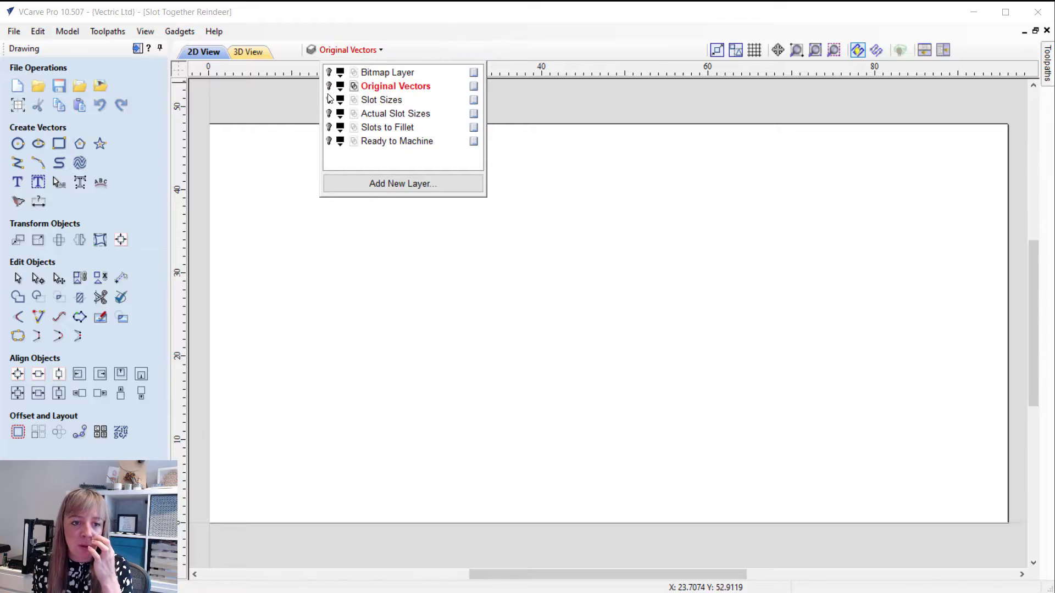
left_click(329, 100)
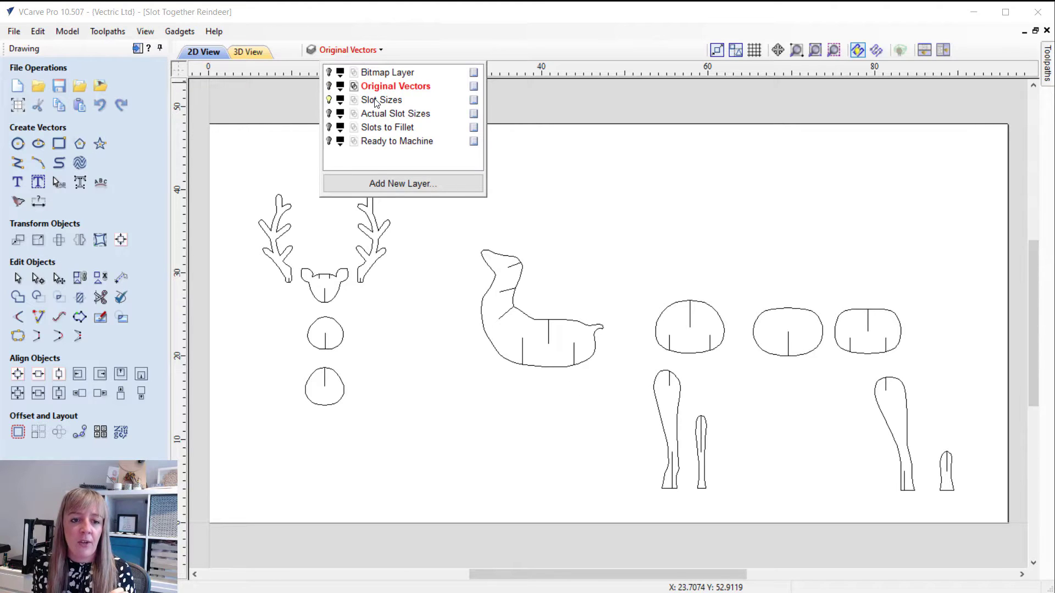
left_click(379, 100)
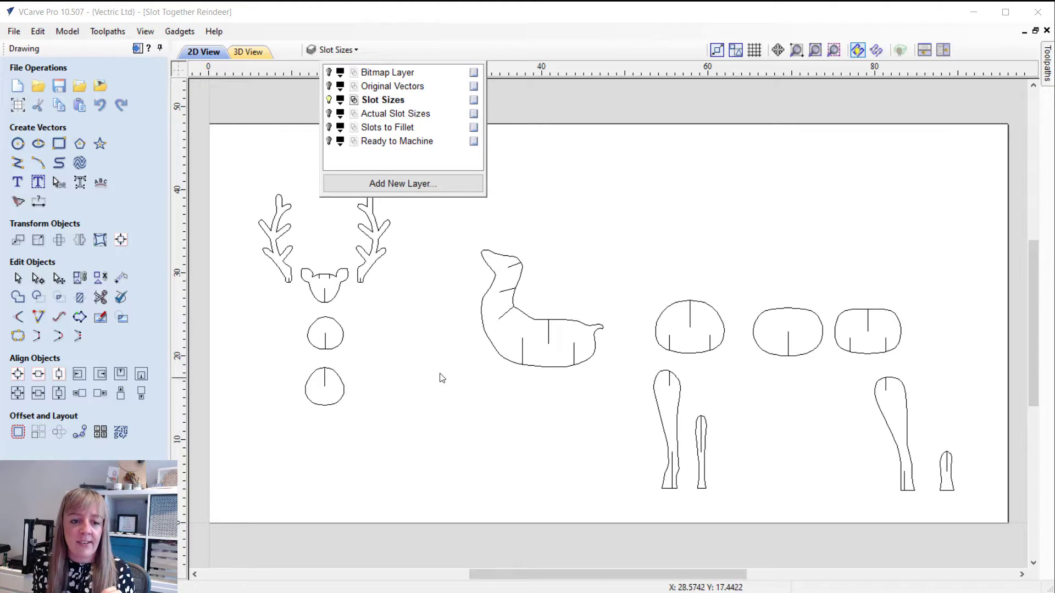
left_click(516, 268)
left_click(506, 317)
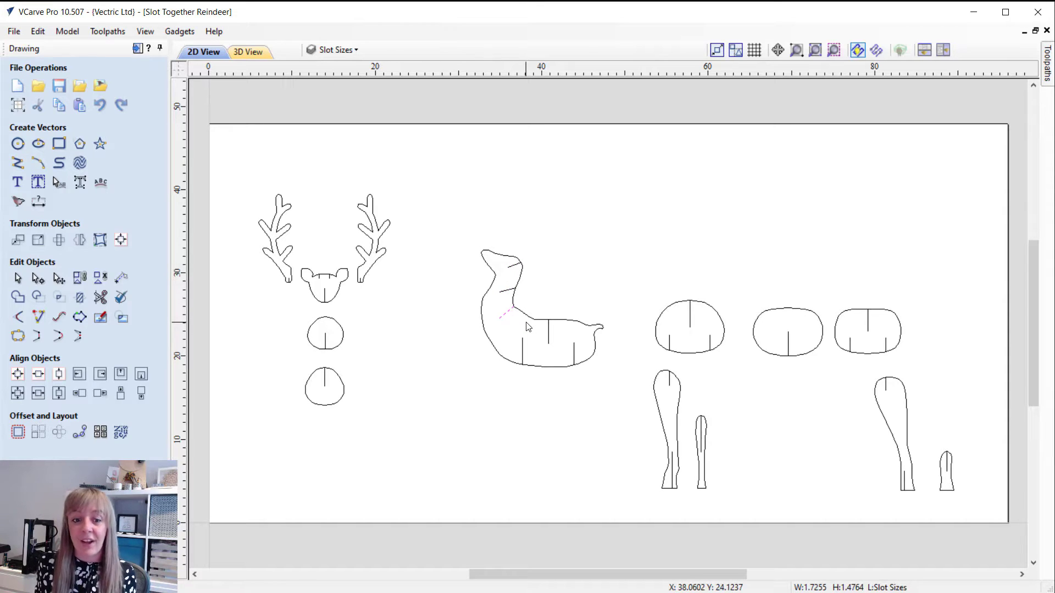
left_click(520, 267)
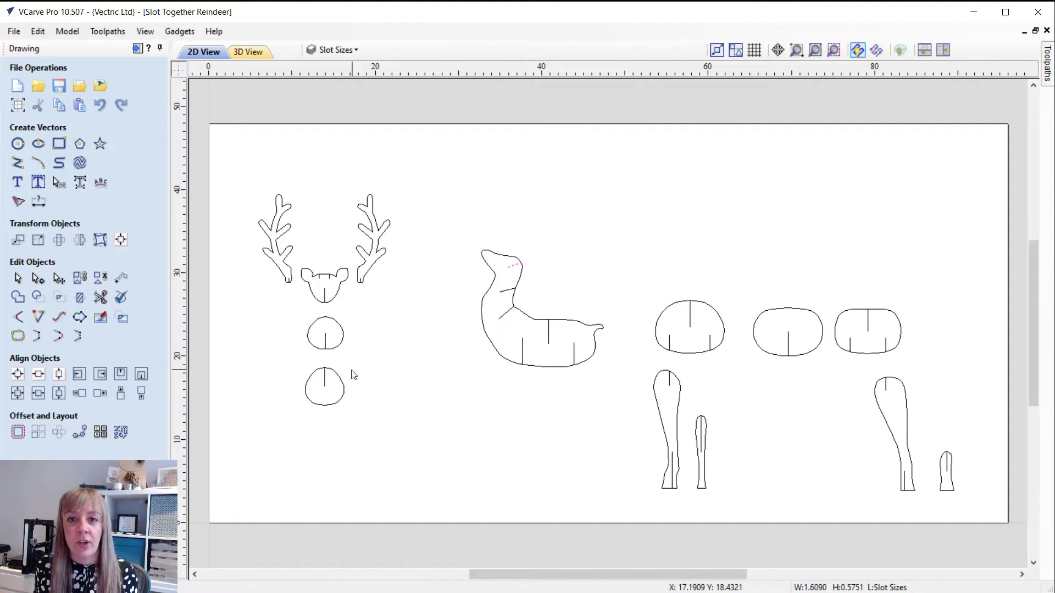
- Hide the Slot Sizes layer and show Actual Slot Sizes as the active layer
left_click(333, 52)
left_click(329, 114)
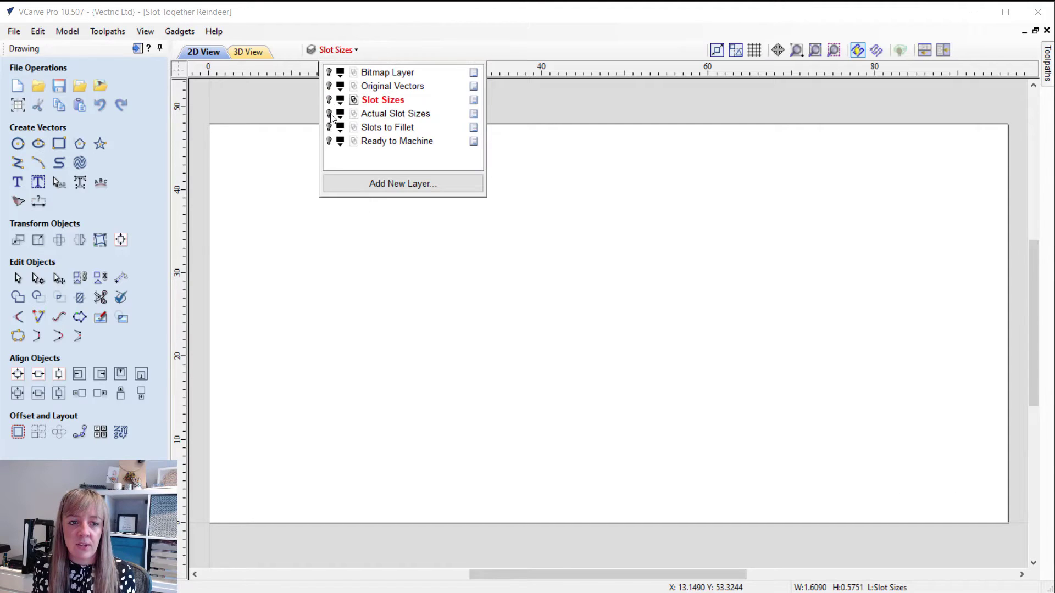
left_click(382, 114)
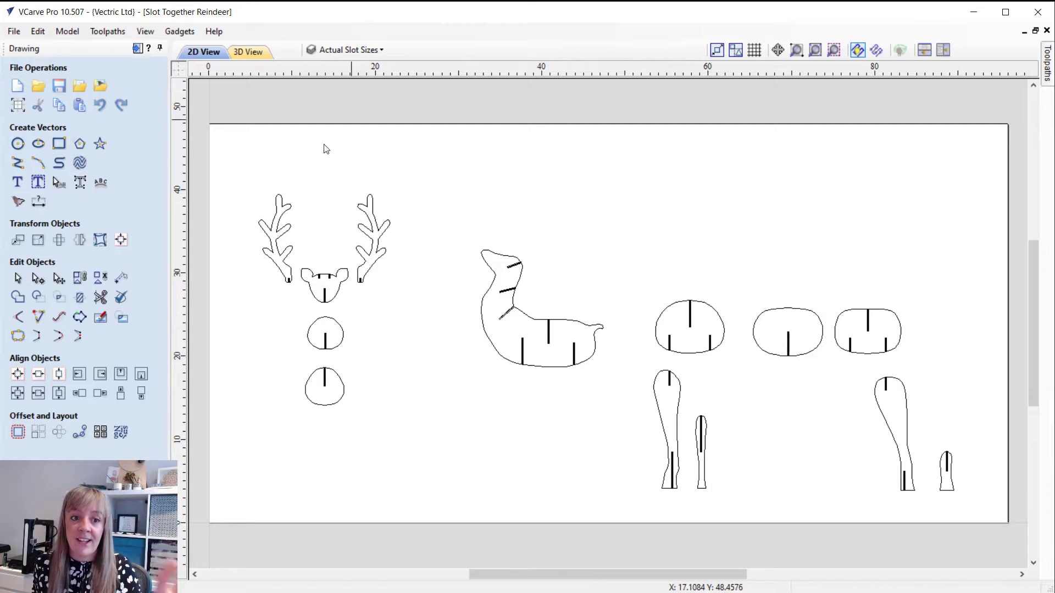
- Check the width of the head piece's central slot rectangle in Set Size with Link XY turned off, leaving its size unchanged
scroll(330, 302, "up", 10)
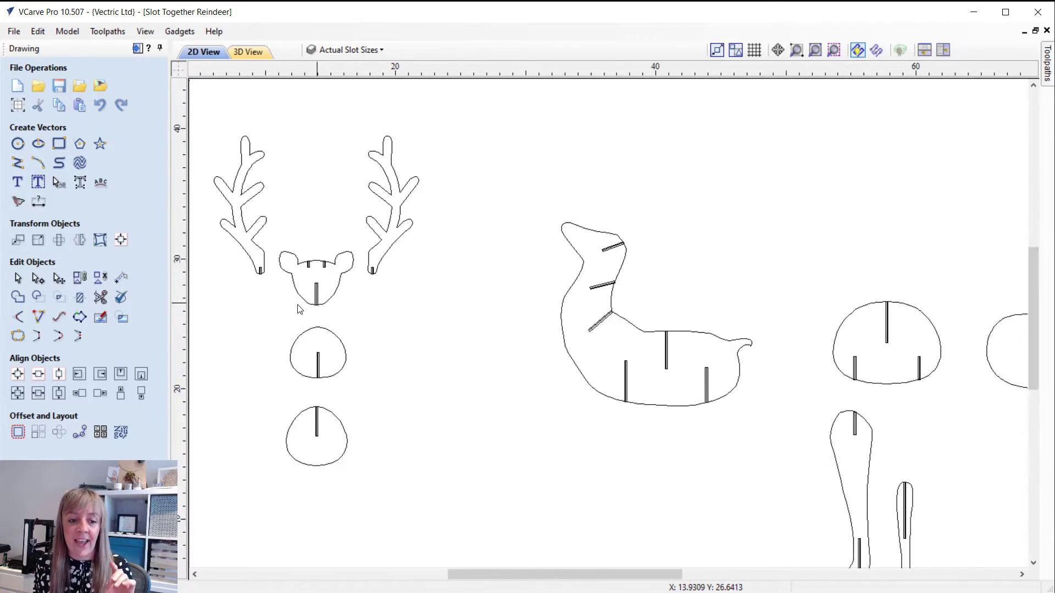
scroll(489, 290, "down", 3)
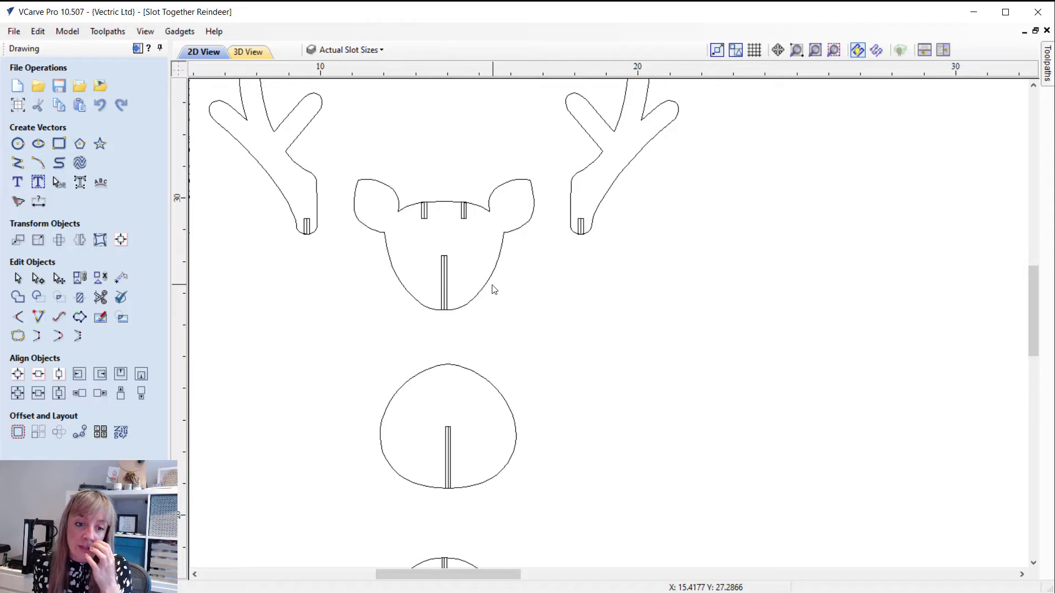
left_click(443, 279)
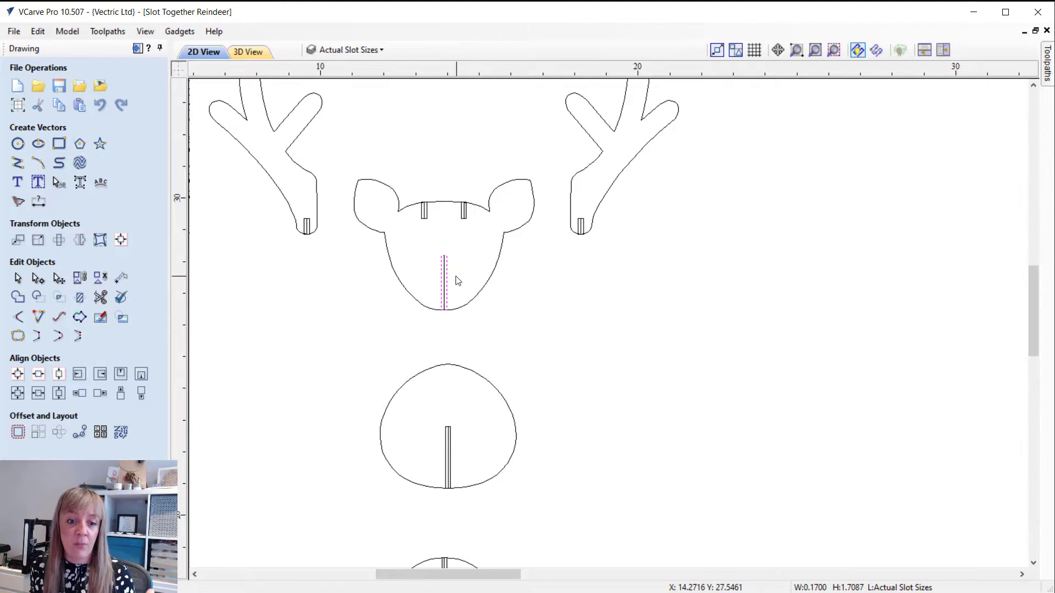
scroll(448, 283, "up", 3)
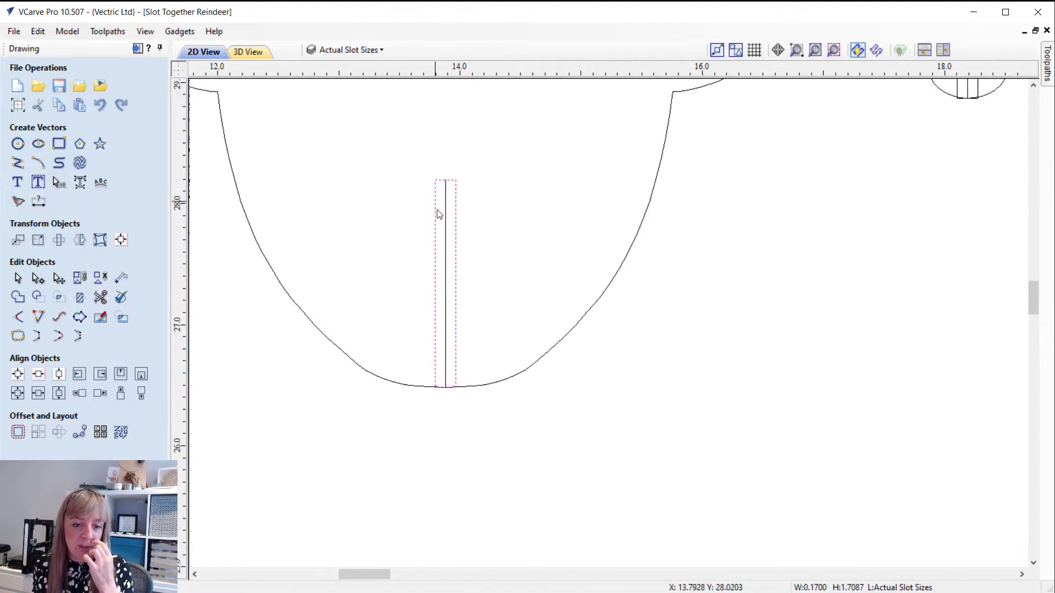
left_click(39, 241)
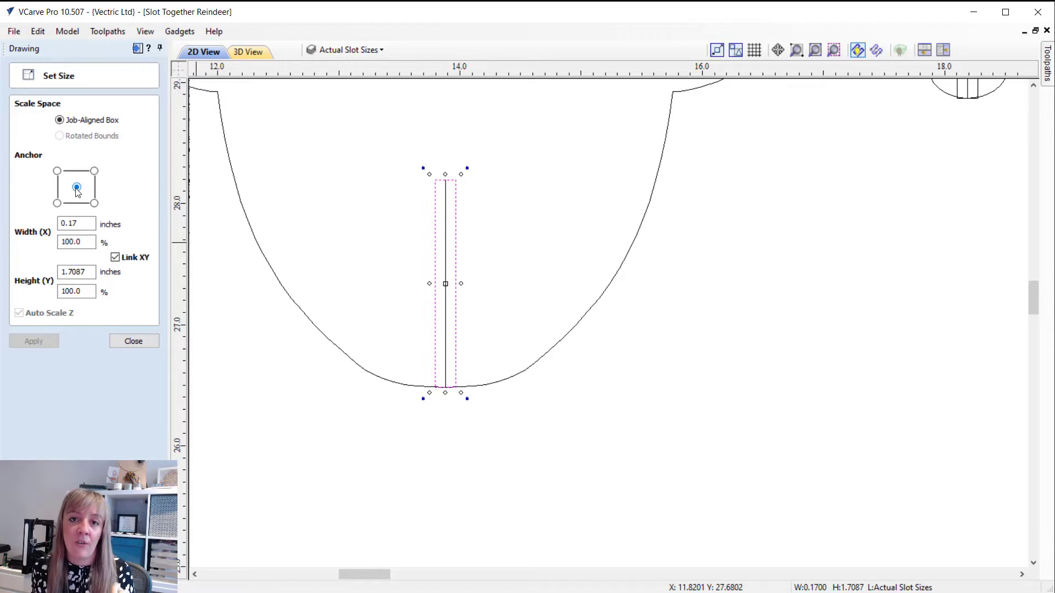
left_click(128, 258)
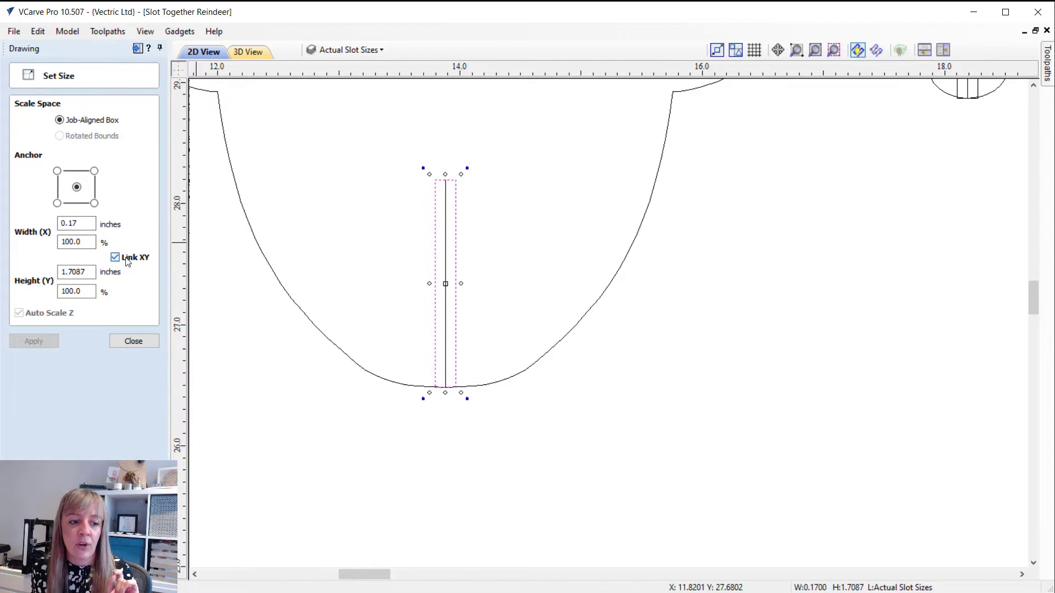
left_click_drag(89, 224, 16, 233)
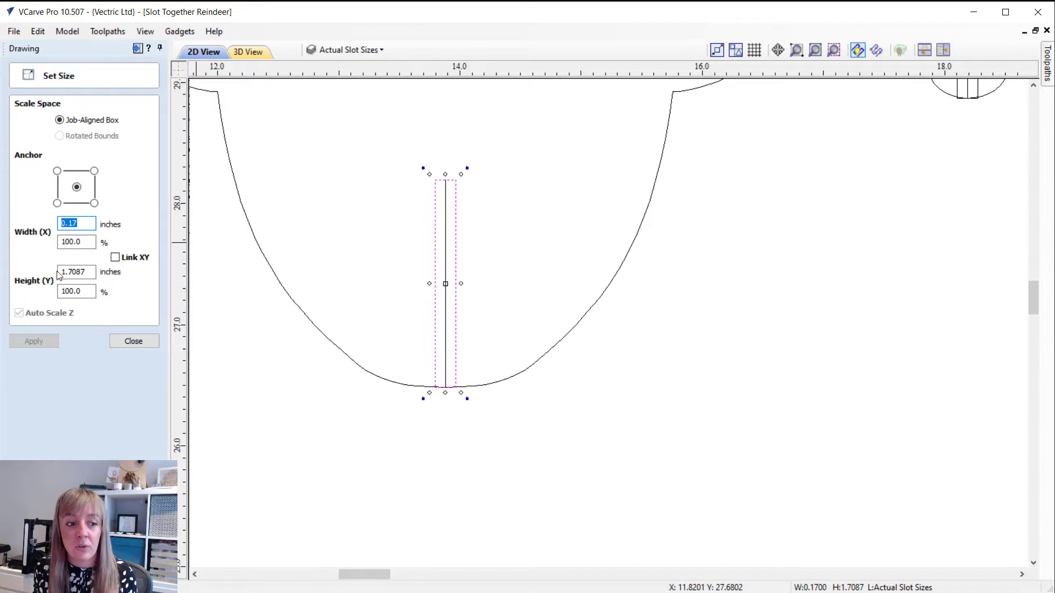
left_click(157, 341)
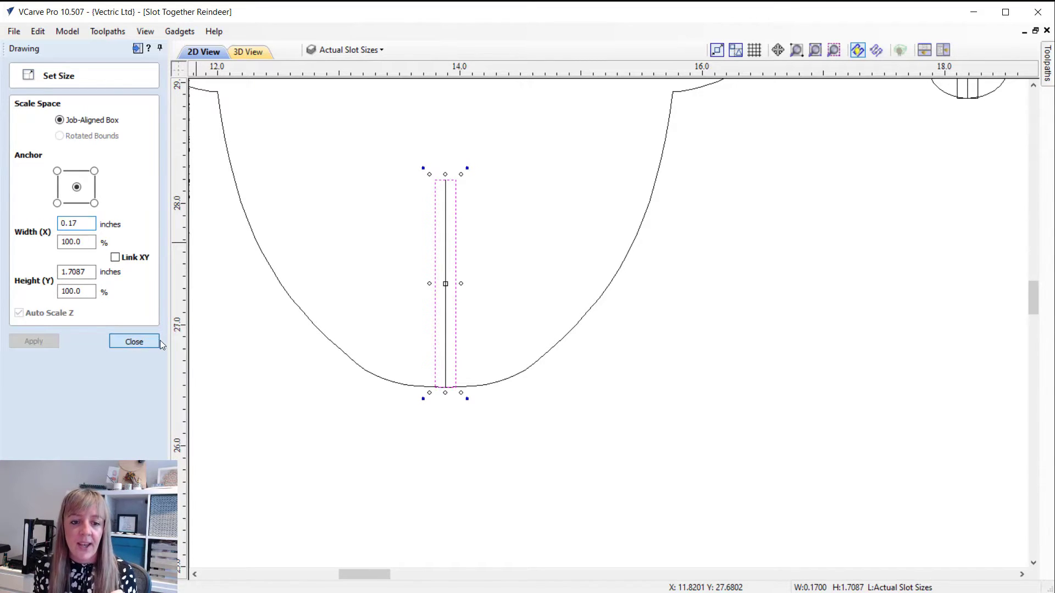
- Hide the Actual Slot Sizes layer and show Slots to Fillet as the active layer
scroll(384, 317, "down", 9)
scroll(521, 252, "down", 4)
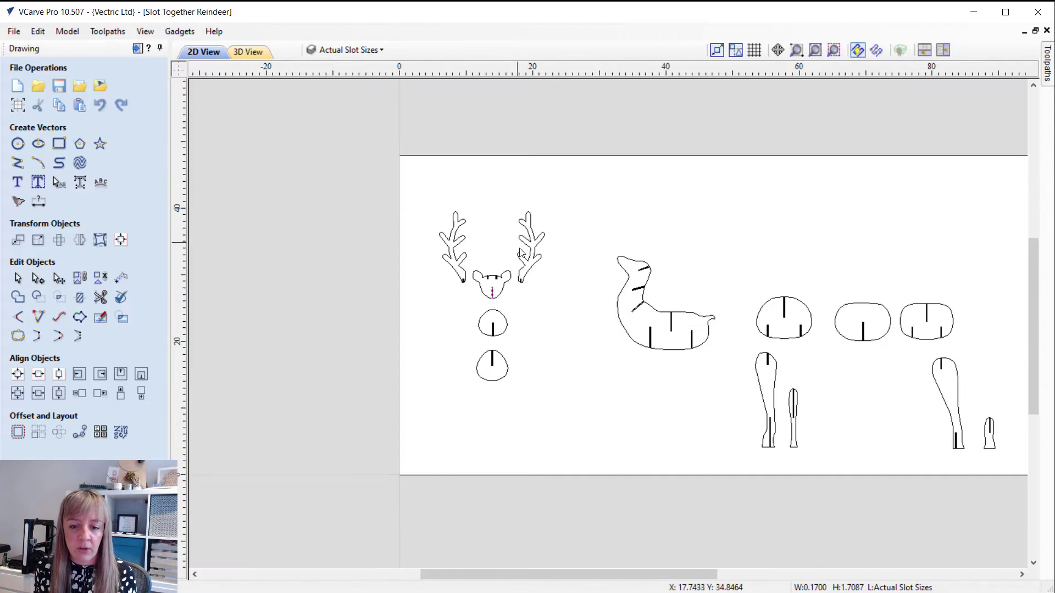
scroll(494, 248, "down", 1)
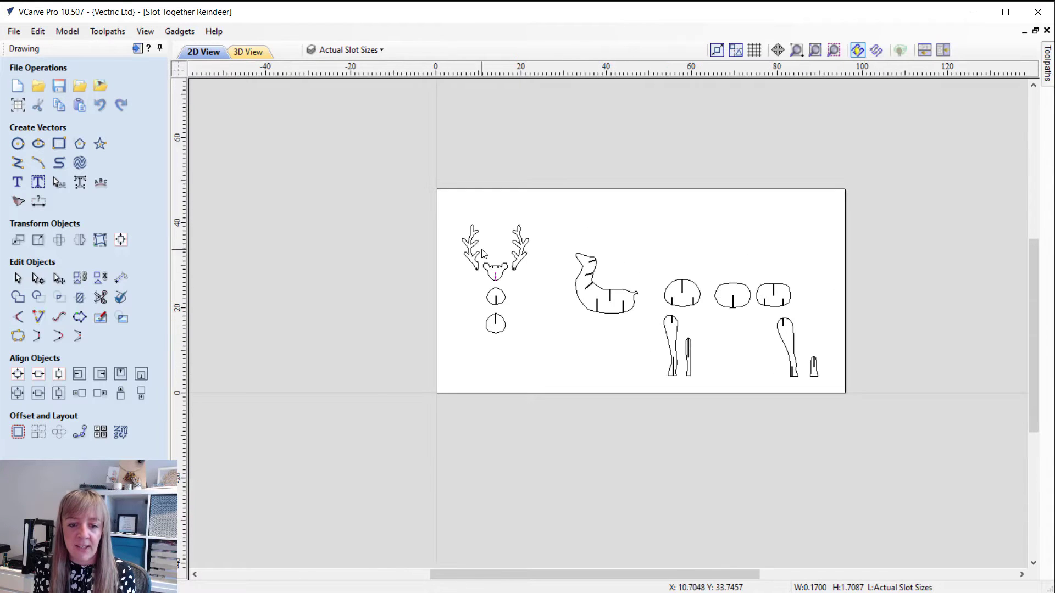
left_click(332, 52)
left_click(329, 127)
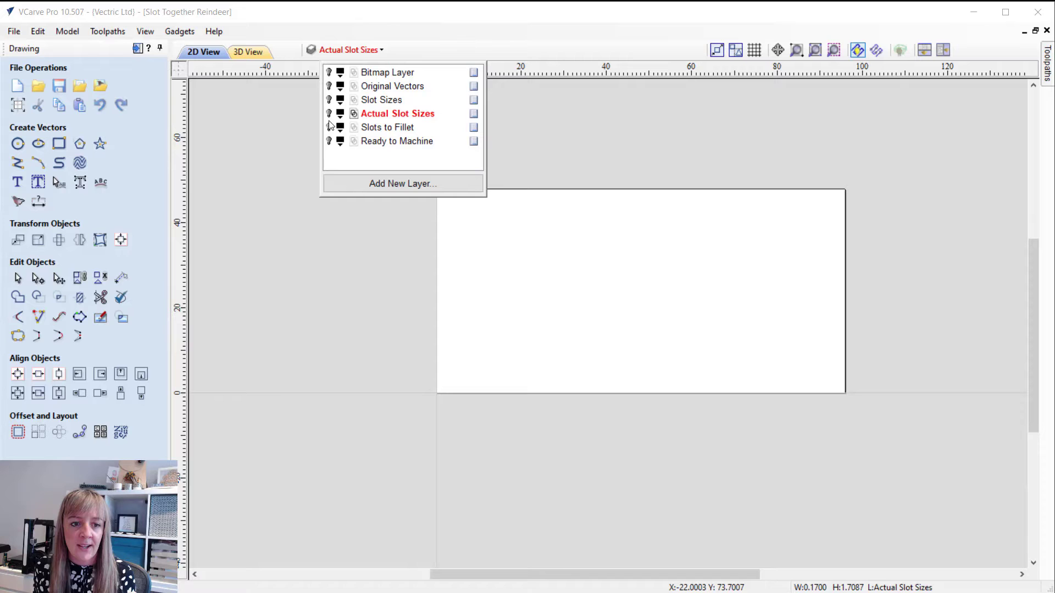
left_click(384, 128)
- Examine the filleted inner corners and the extended open end of the head piece's central slot
scroll(495, 313, "up", 6)
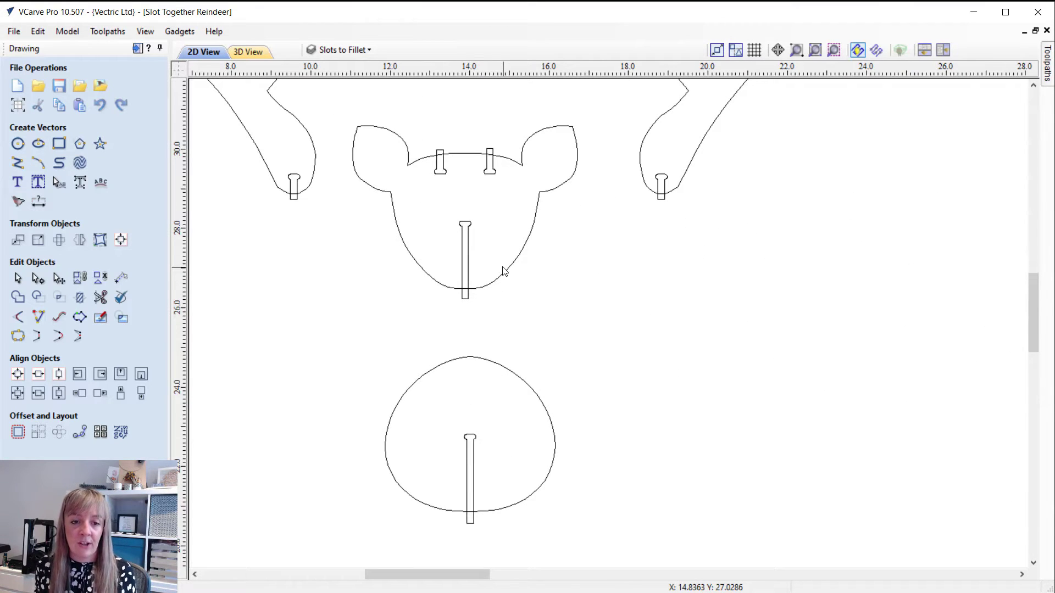
scroll(503, 270, "up", 1)
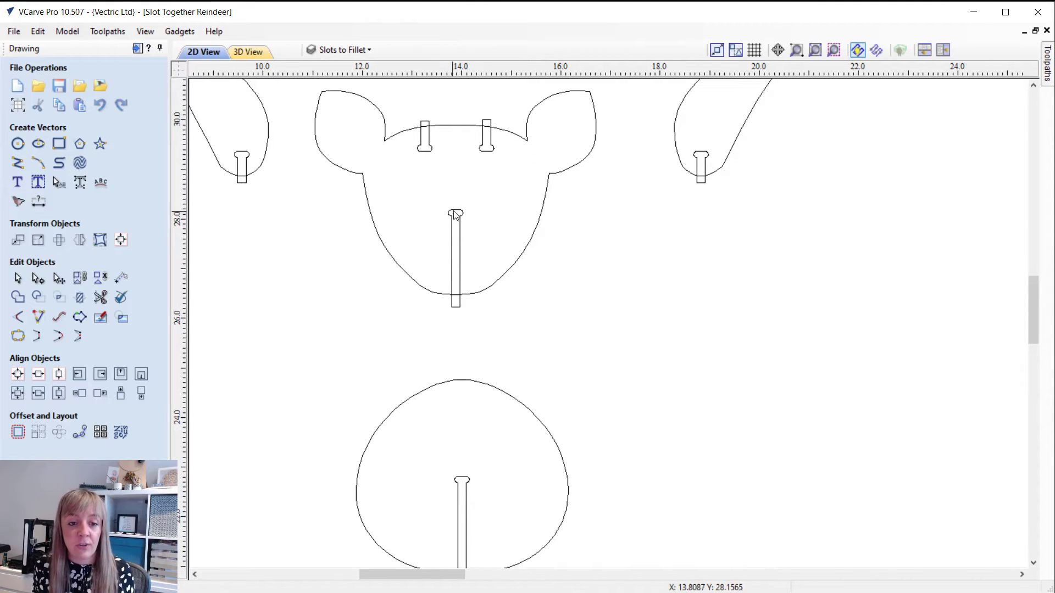
scroll(455, 213, "up", 3)
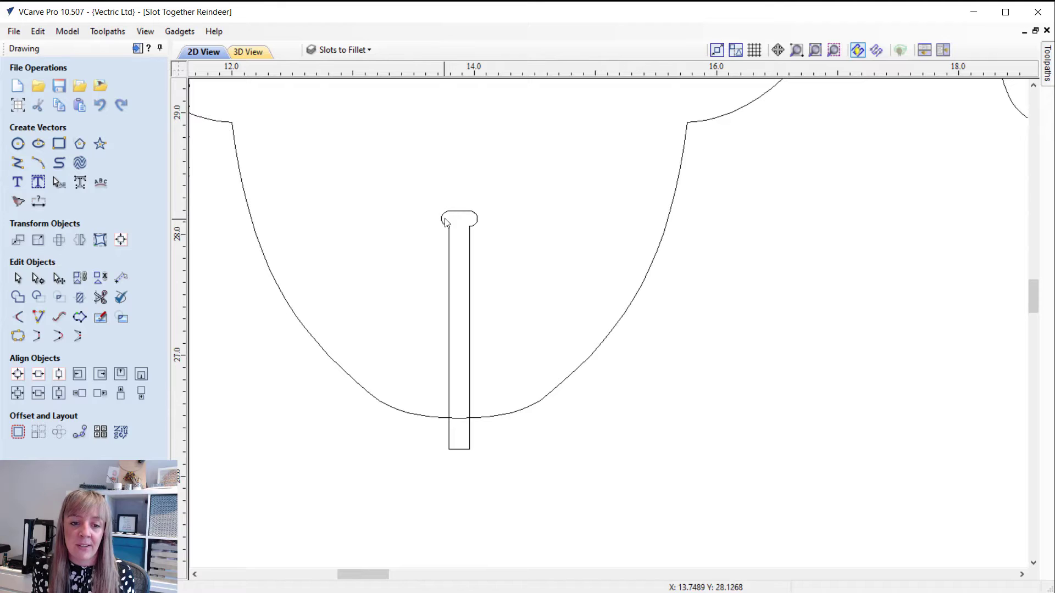
scroll(470, 223, "down", 2)
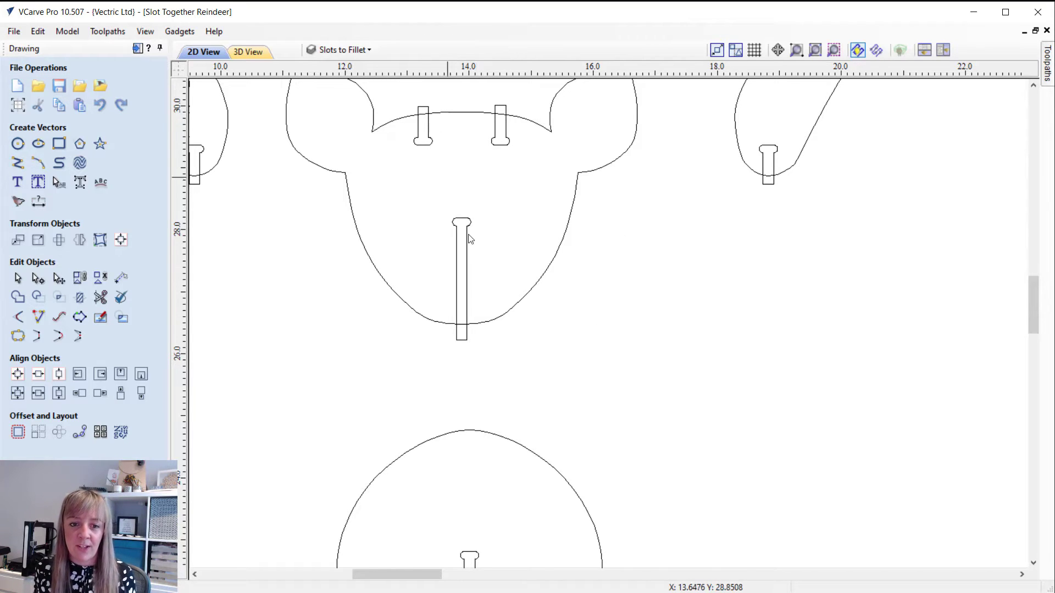
scroll(473, 237, "down", 3)
scroll(477, 241, "down", 2)
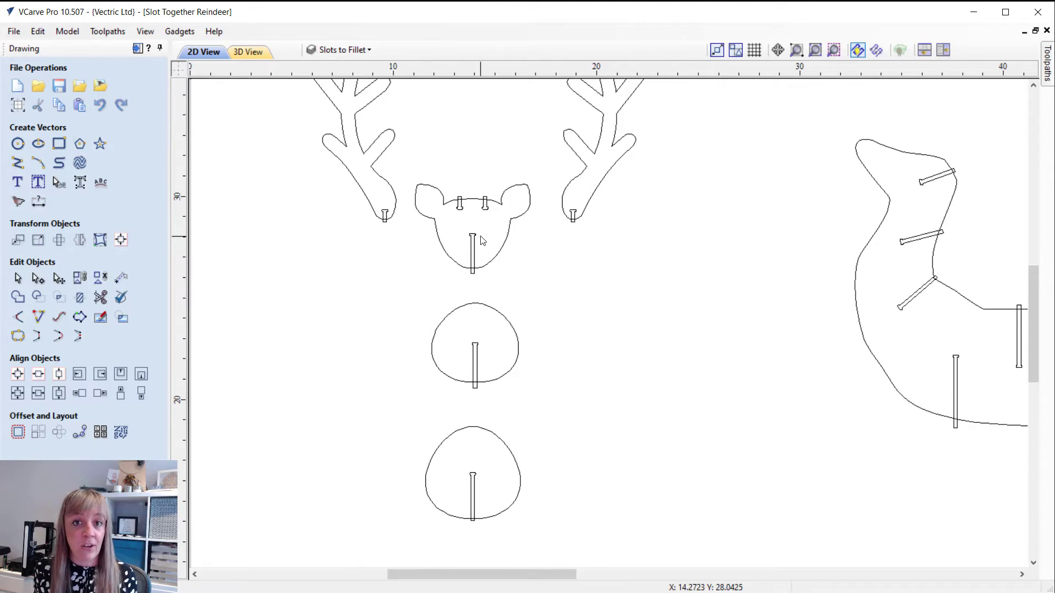
- Examine the filleted slots and their extended open ends on the antlers, head, neck pieces, body and legs
scroll(475, 266, "down", 3)
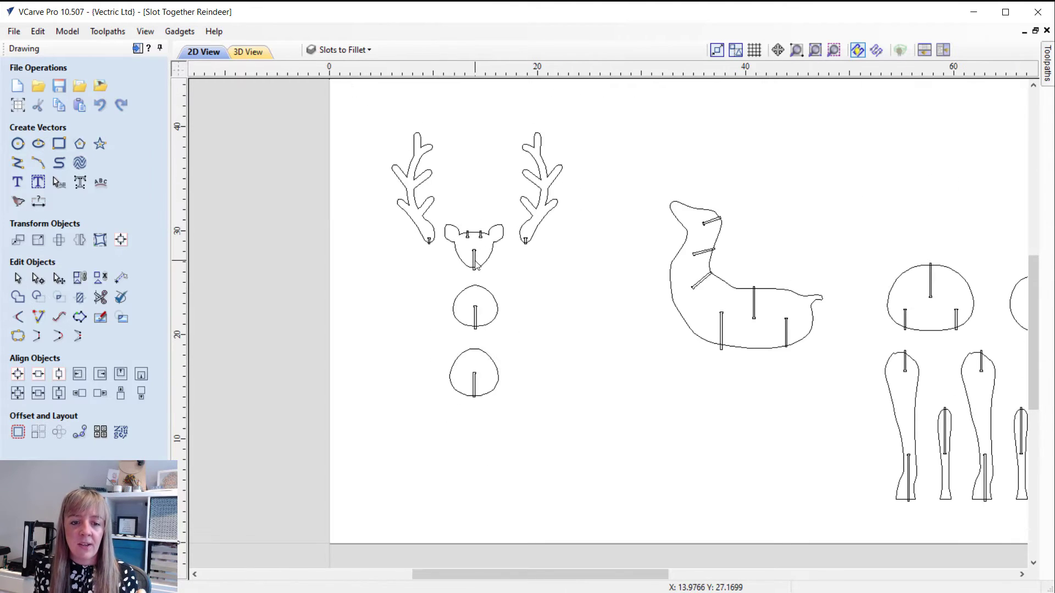
scroll(476, 266, "up", 5)
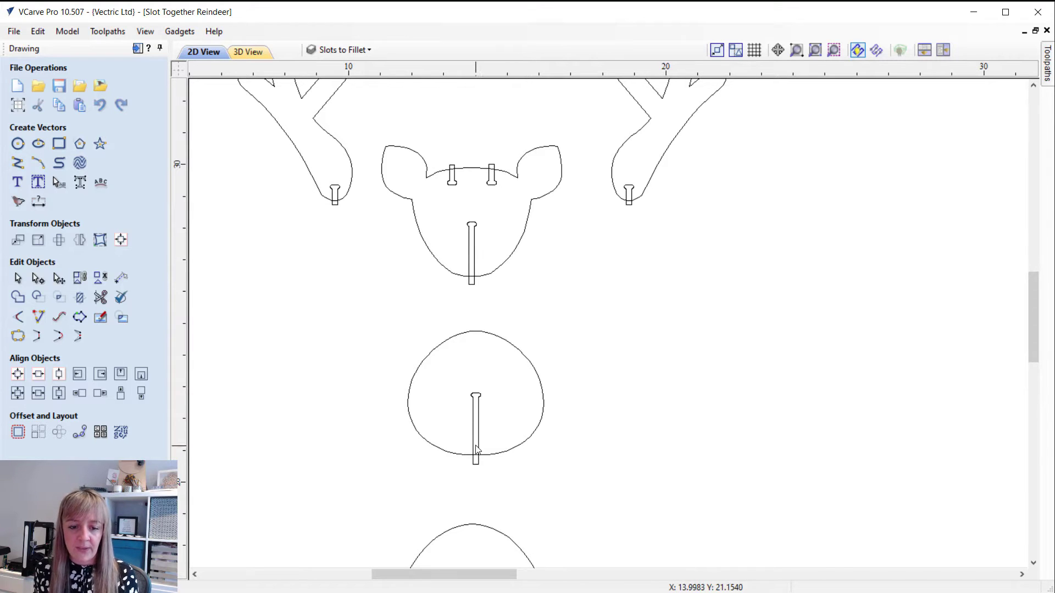
scroll(471, 471, "down", 2)
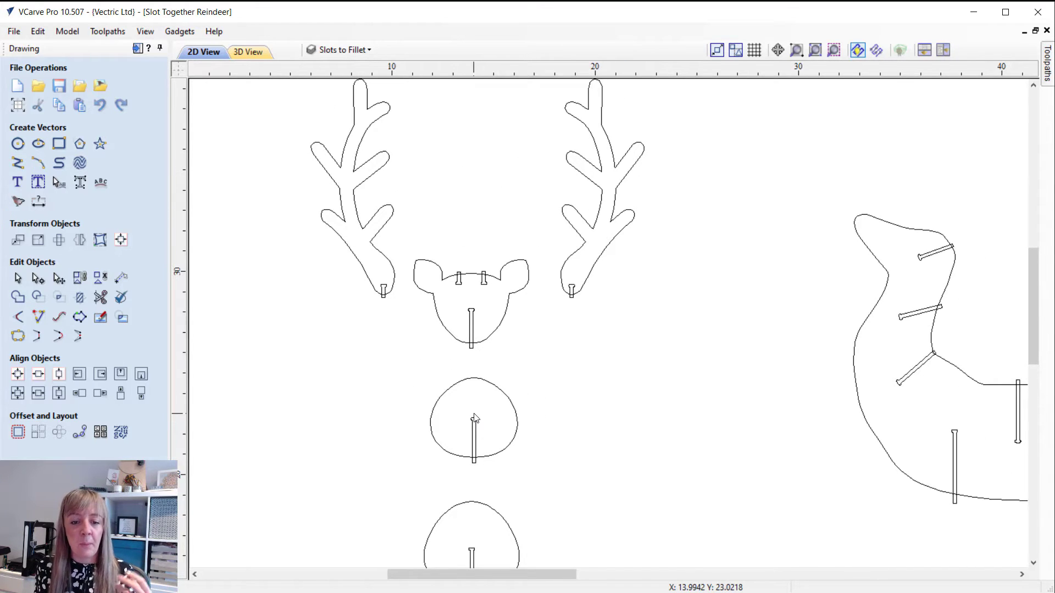
scroll(476, 423, "up", 6)
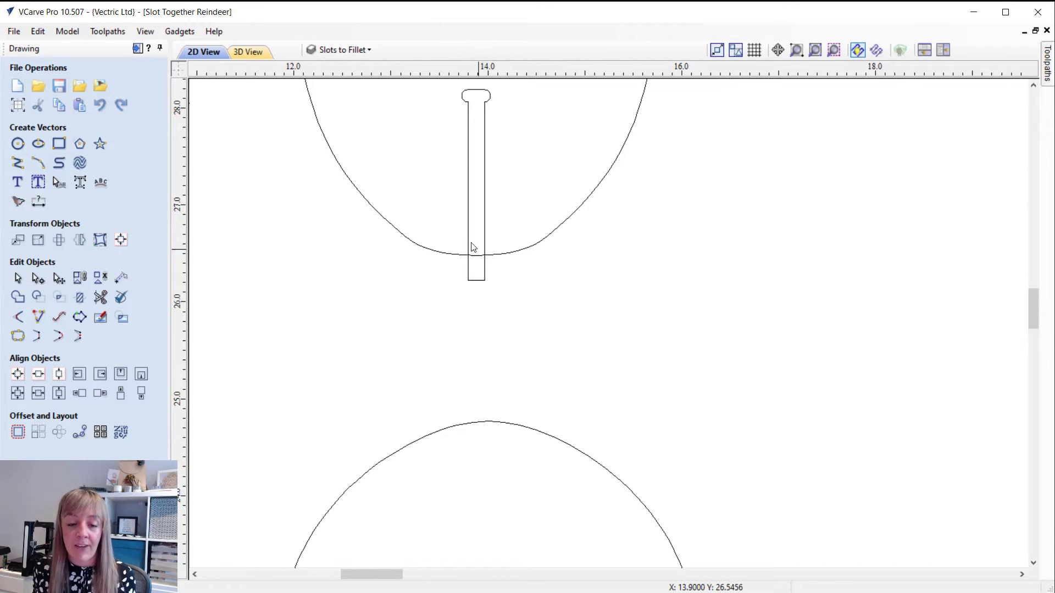
scroll(481, 278, "down", 2)
scroll(482, 277, "down", 1)
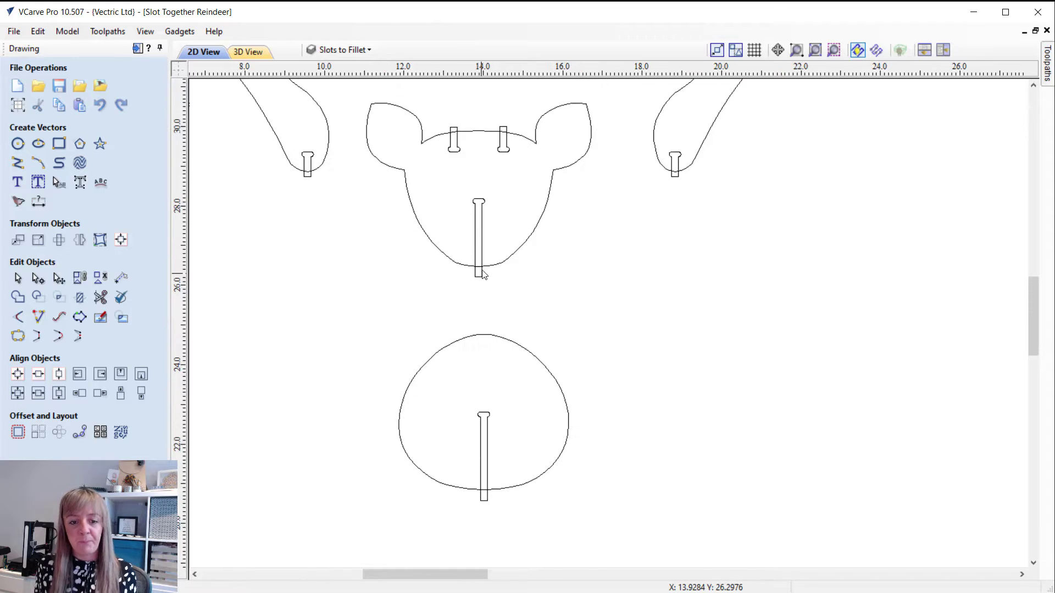
scroll(479, 266, "down", 8)
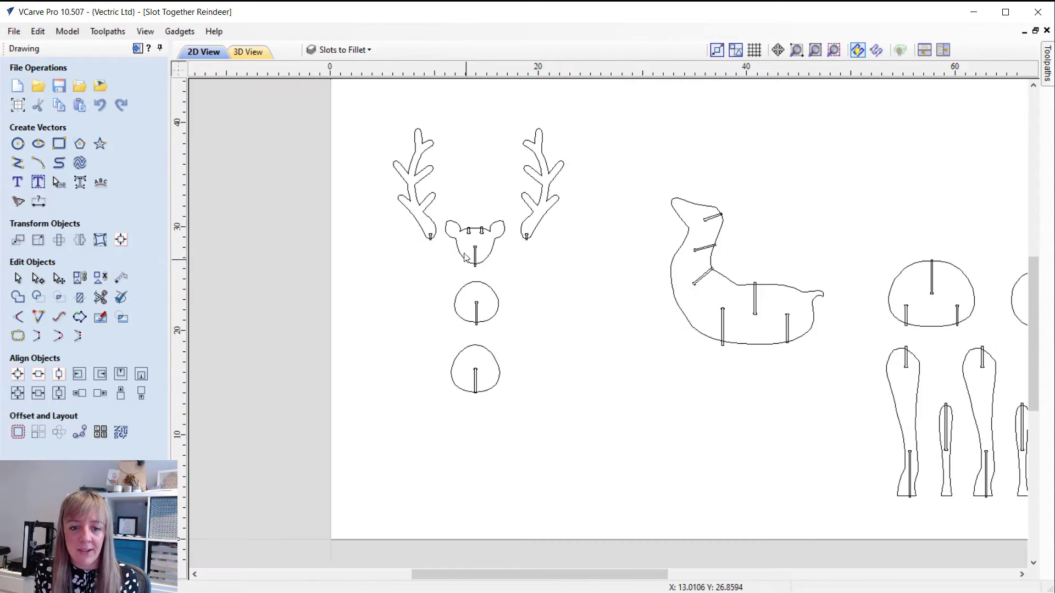
scroll(496, 274, "up", 2)
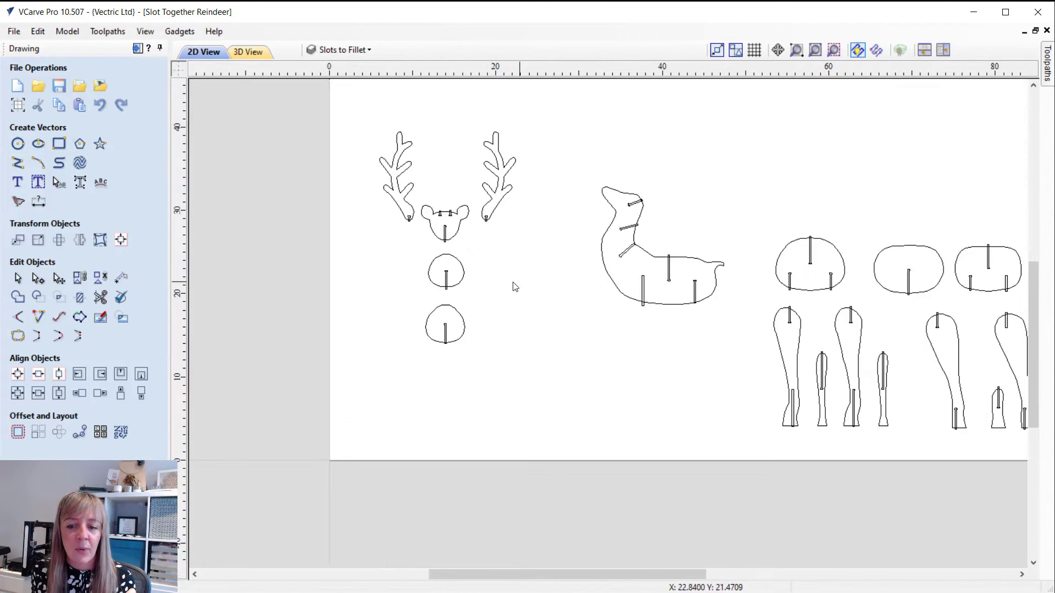
scroll(492, 278, "down", 1)
scroll(698, 327, "up", 3)
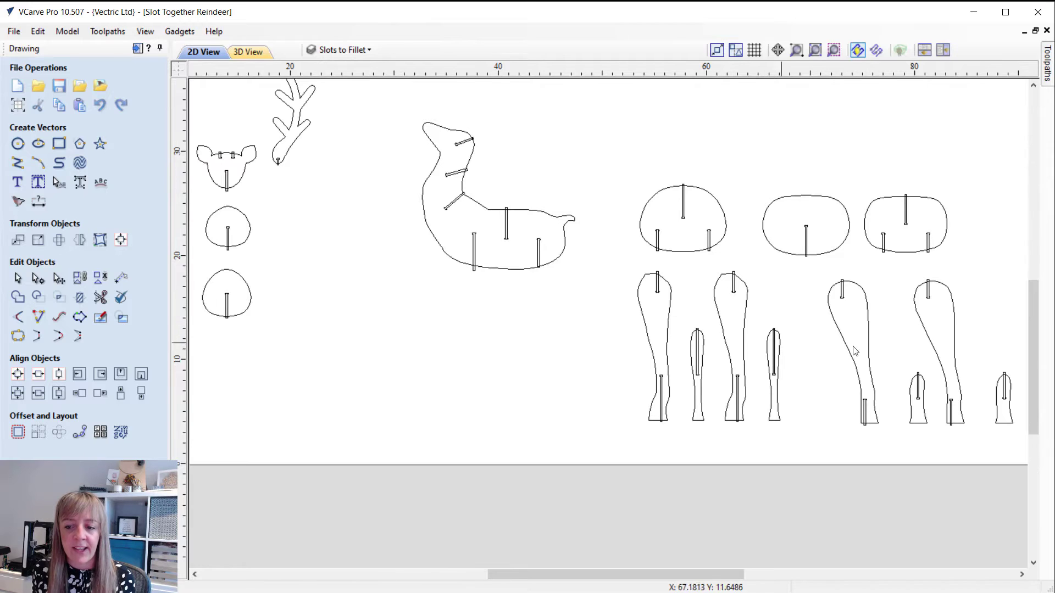
scroll(786, 357, "down", 3)
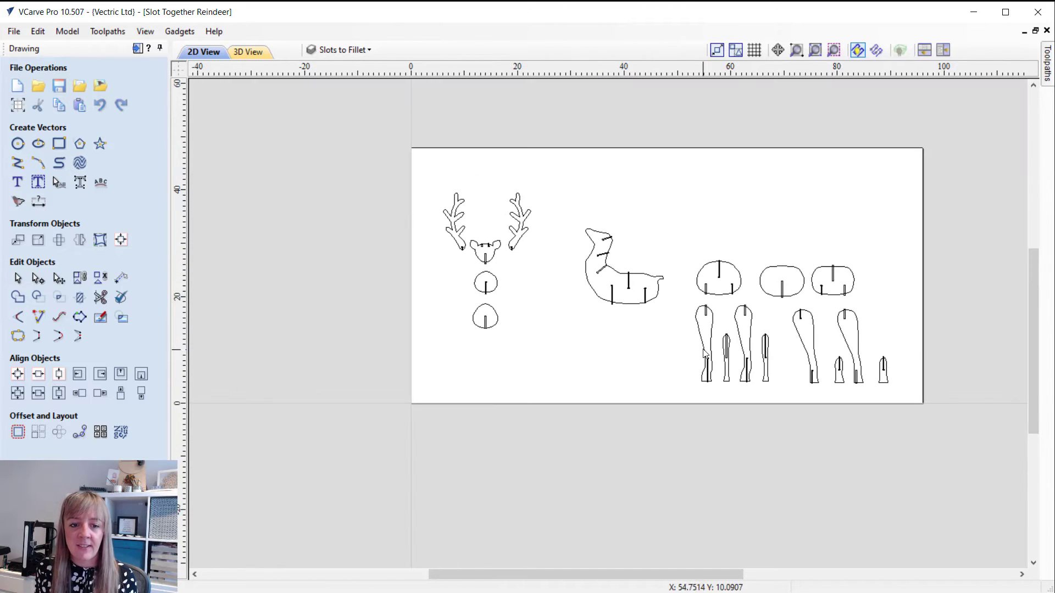
- Hide the Slots to Fillet layer and show Ready to Machine as the active layer
left_click(344, 49)
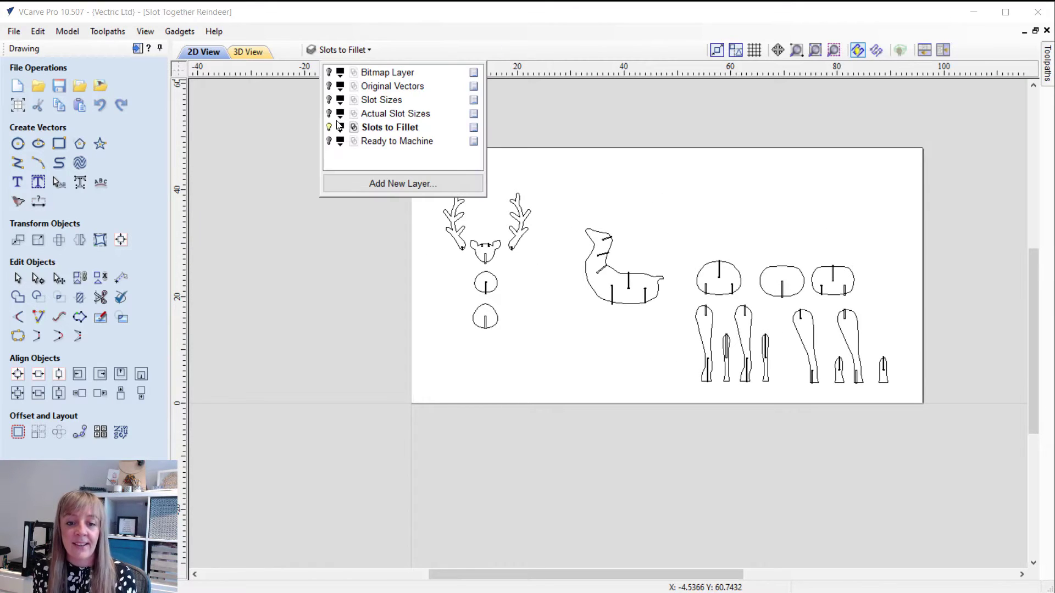
left_click(329, 127)
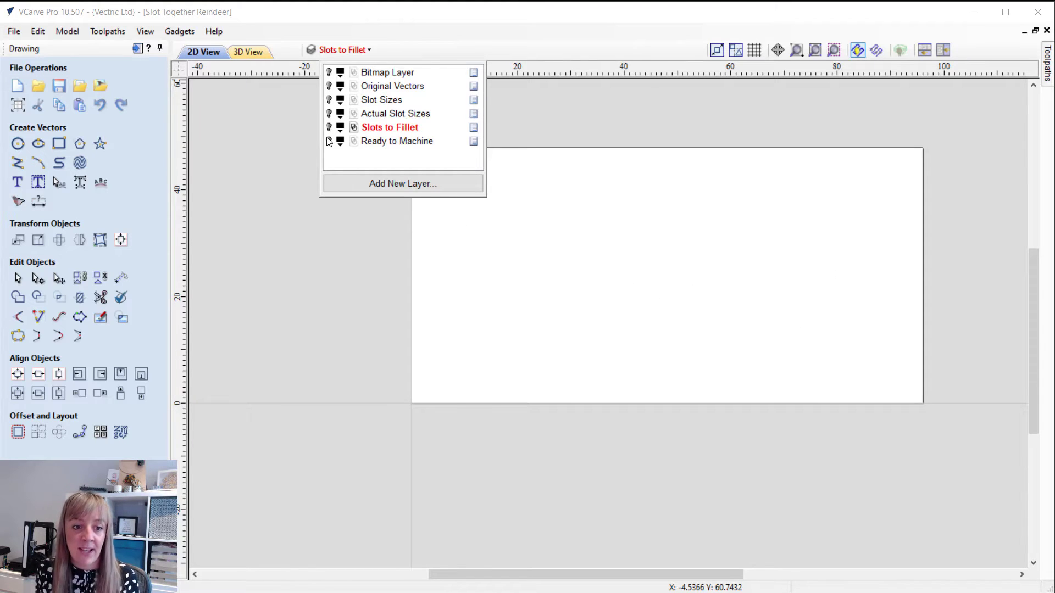
left_click(329, 141)
left_click(417, 143)
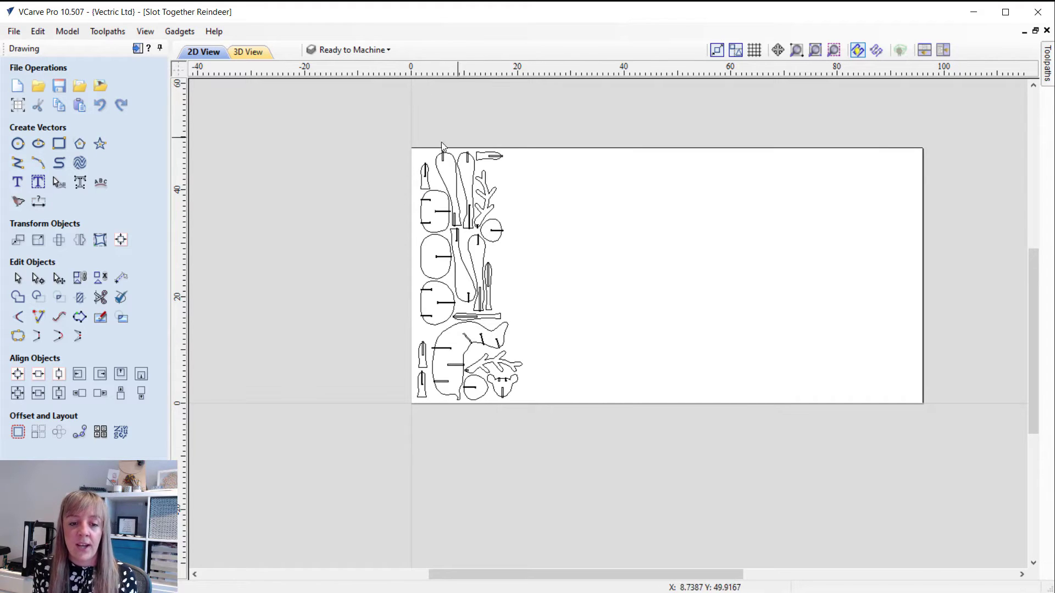
- Examine the parts nested on the sheet, selecting the two small test leg pieces and their slots beside the body
scroll(433, 411, "up", 3)
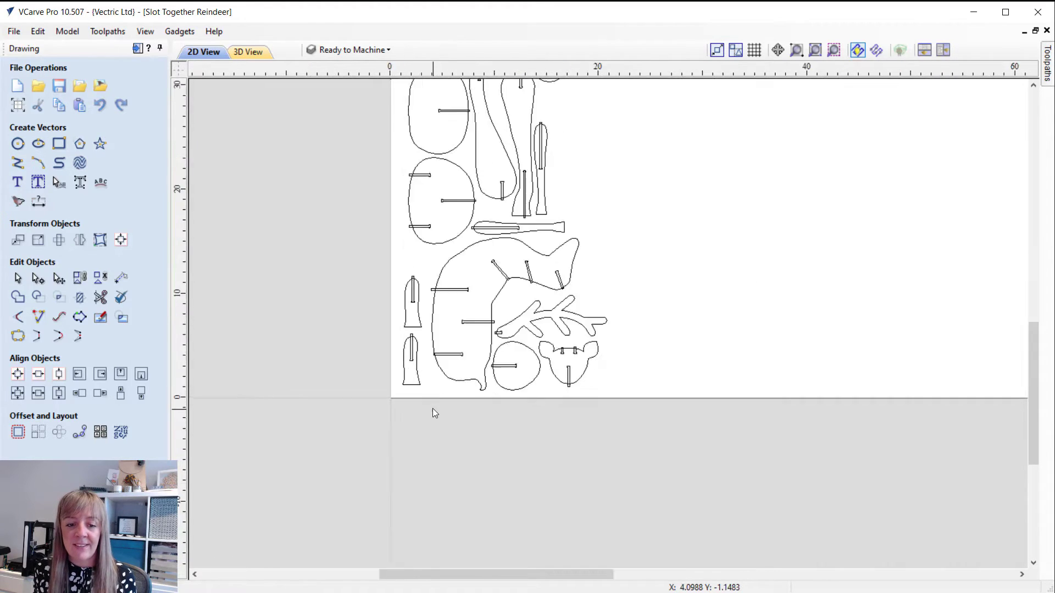
scroll(433, 409, "up", 5)
scroll(407, 312, "down", 2)
left_click_drag(404, 304, 348, 163)
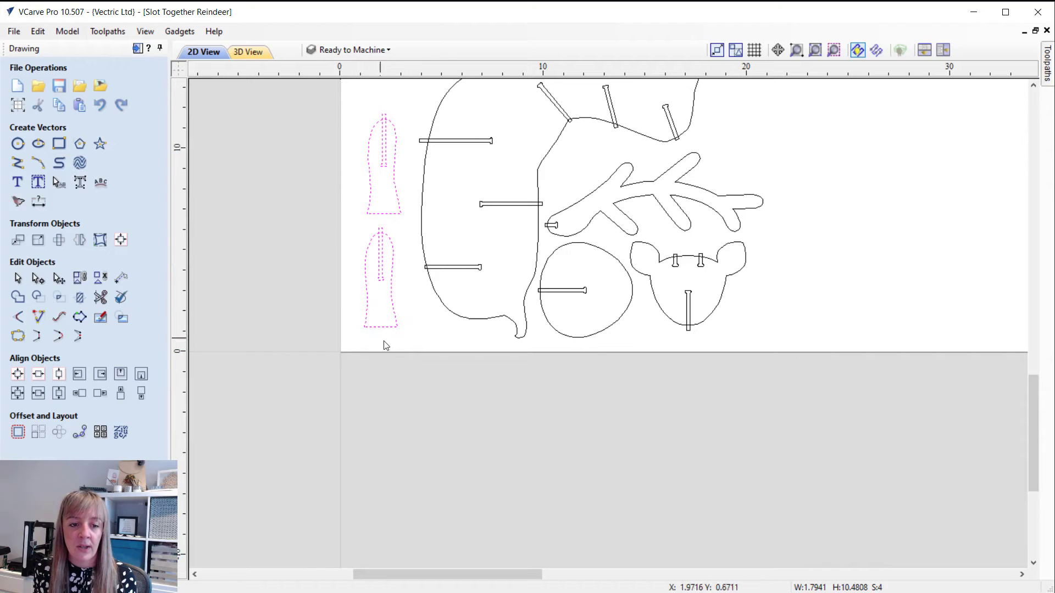
scroll(386, 345, "down", 5)
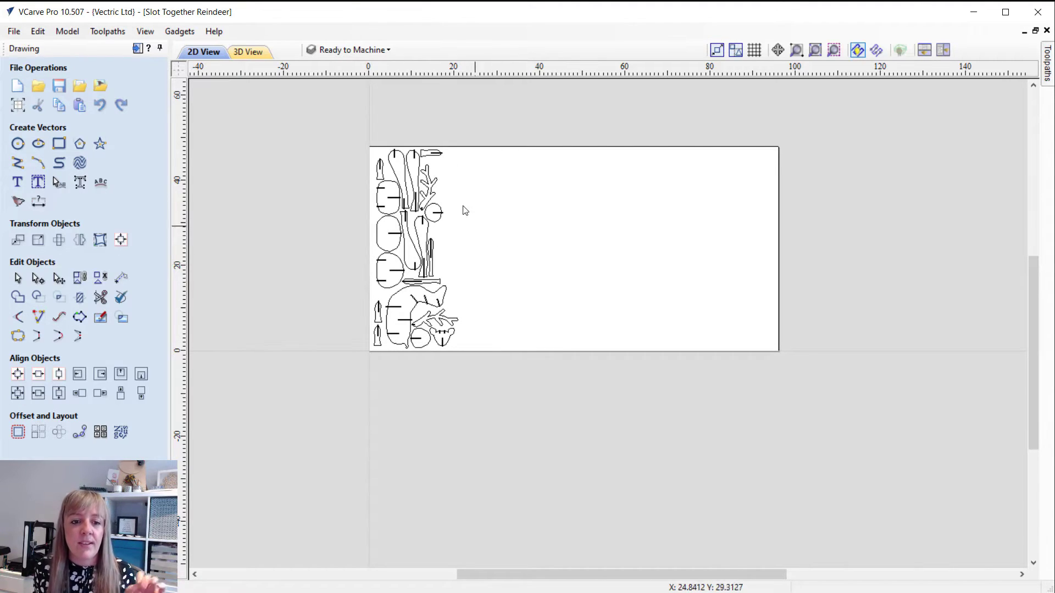
- Review the Pocket TEST CUTS toolpath settings, particularly the pocket allowance, and close them without recalculating
left_click(137, 48)
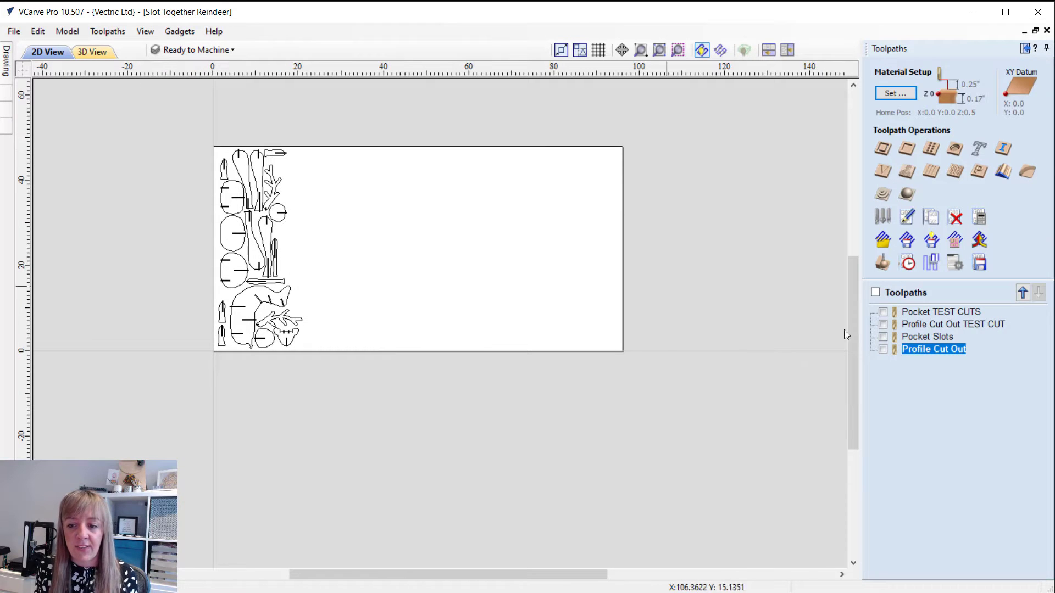
left_click(933, 310)
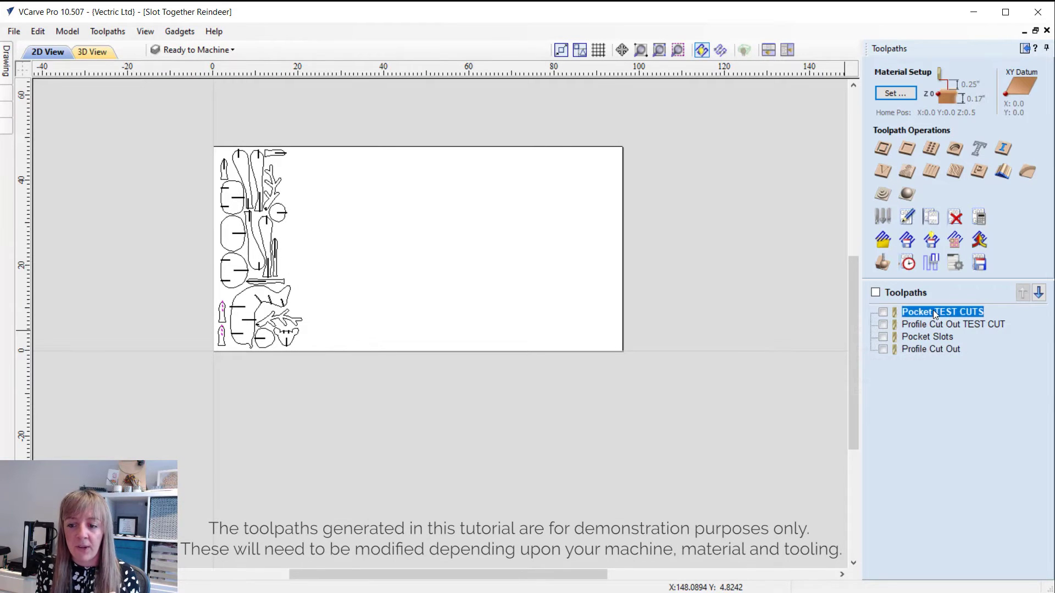
double_click(933, 311)
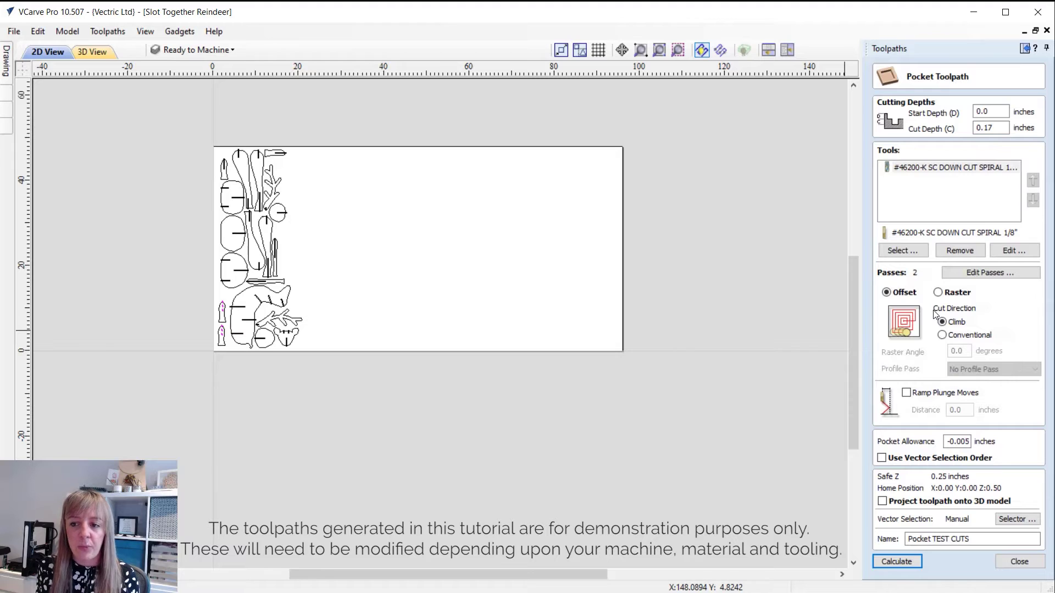
scroll(207, 330, "up", 5)
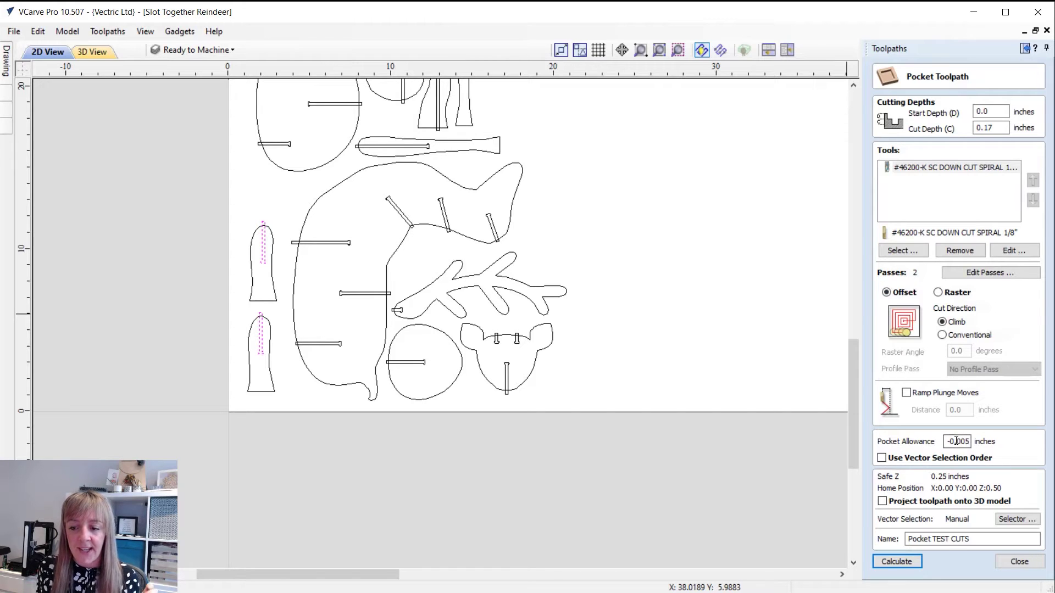
double_click(948, 442)
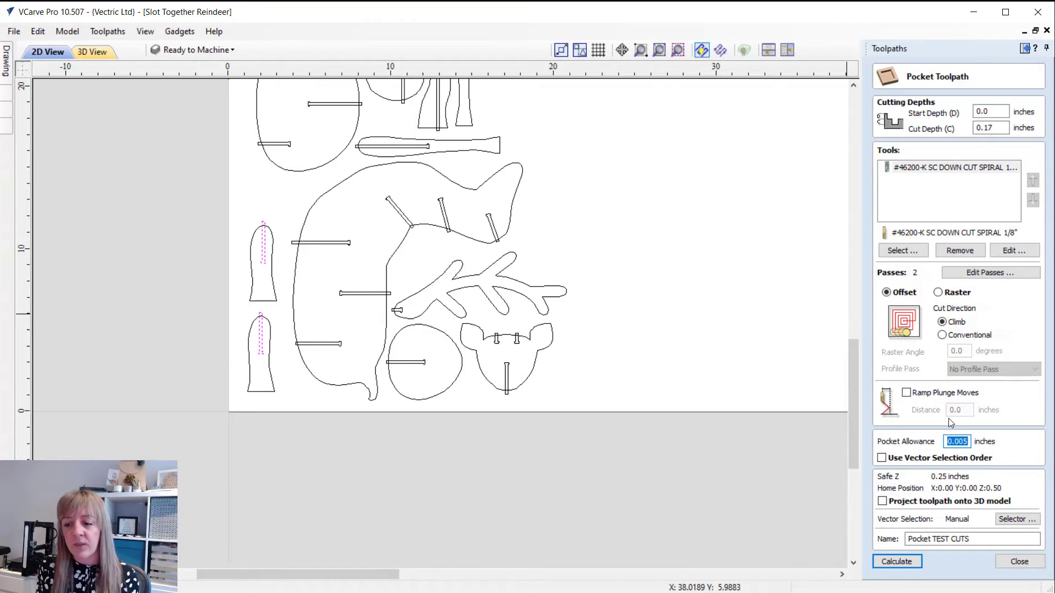
left_click(963, 442)
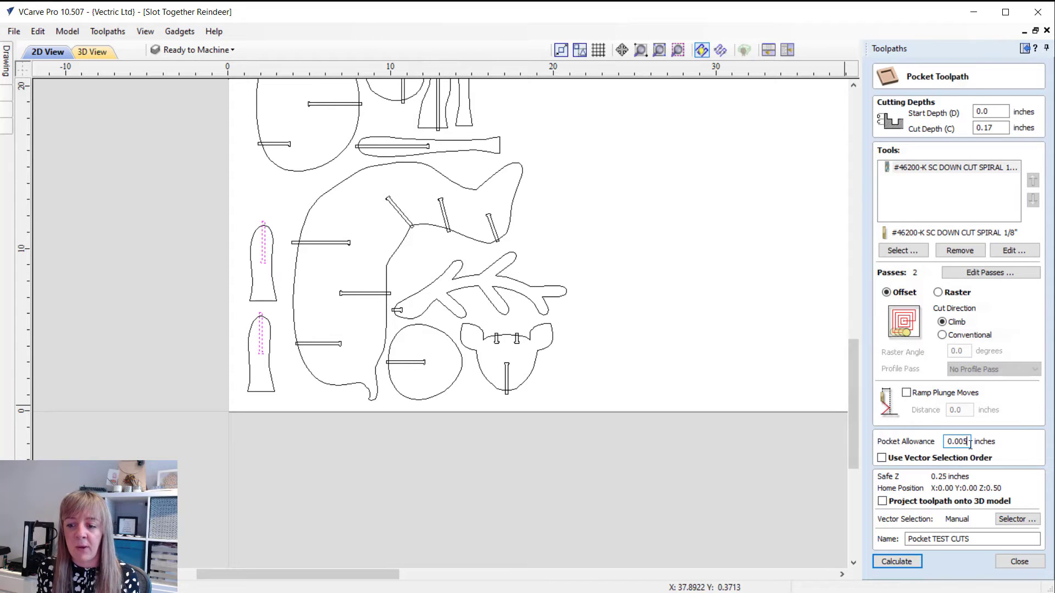
left_click(1019, 562)
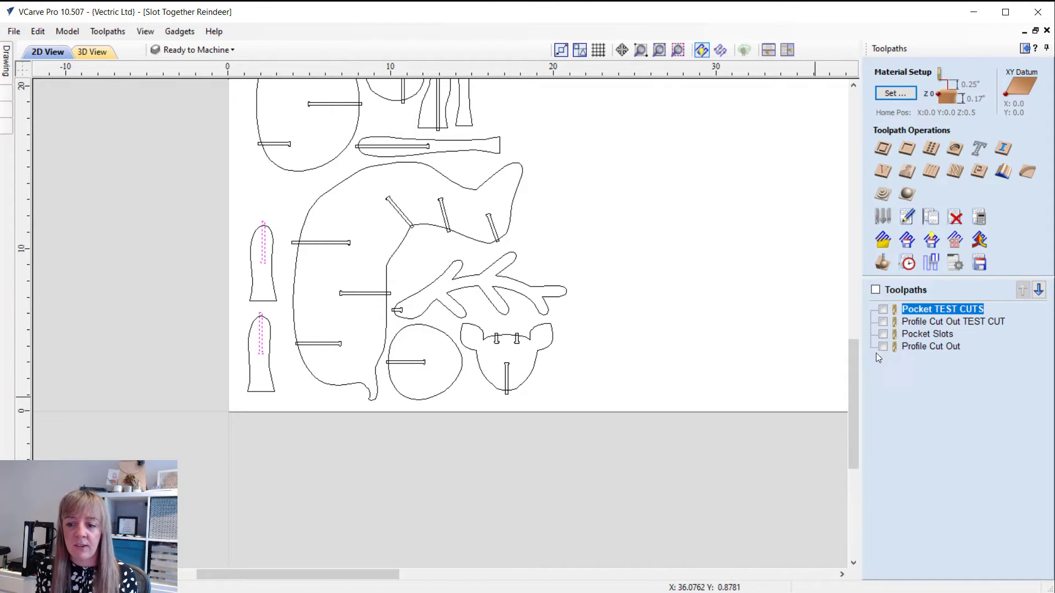
- Review the settings and vectors of the Profile Cut Out TEST CUT toolpath and close it without recalculating
left_click(923, 322)
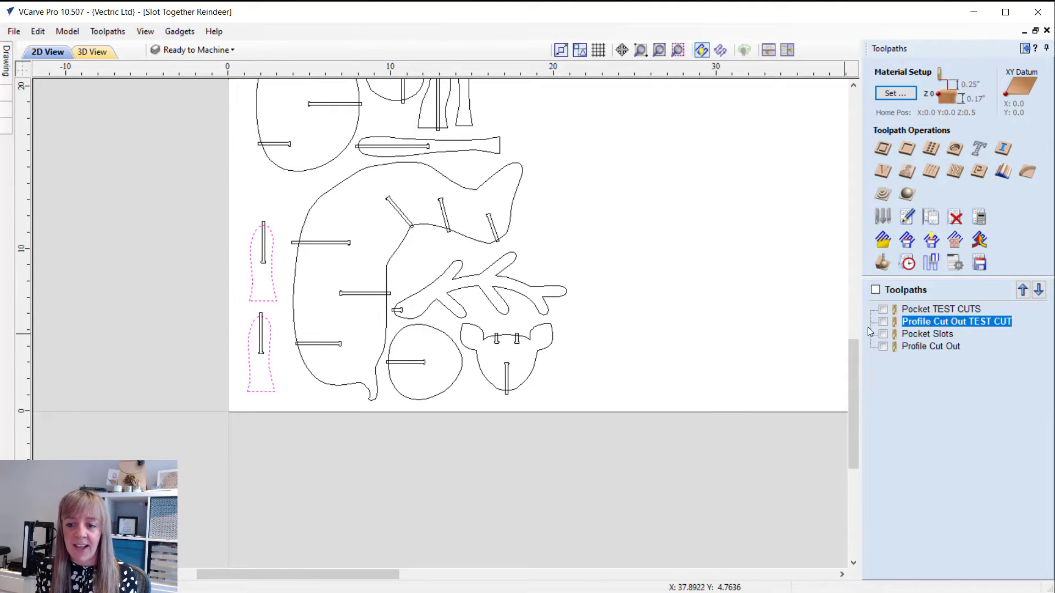
double_click(941, 322)
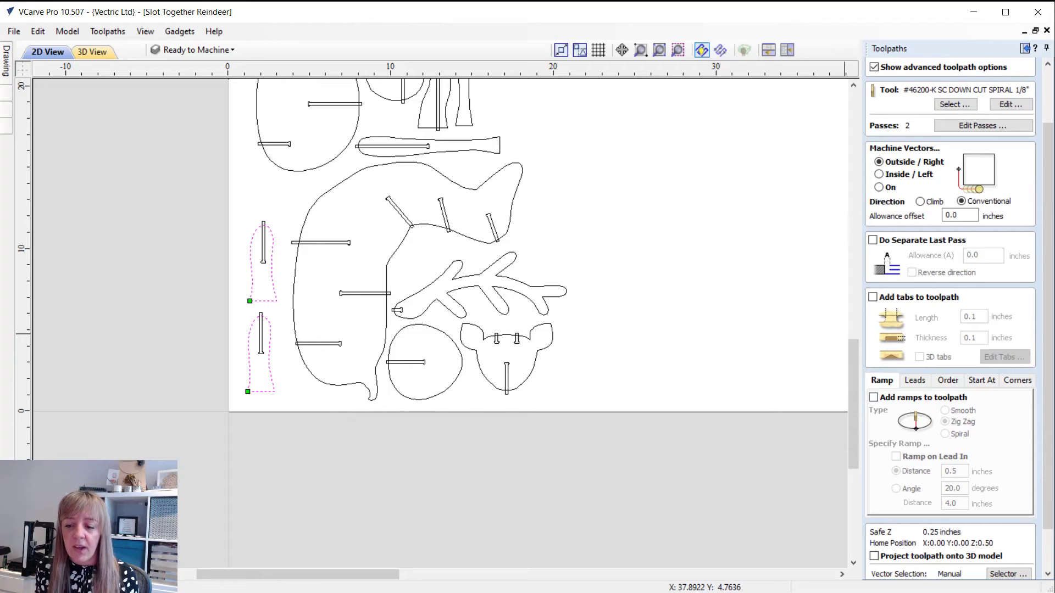
scroll(951, 330, "down", 5)
left_click(890, 571)
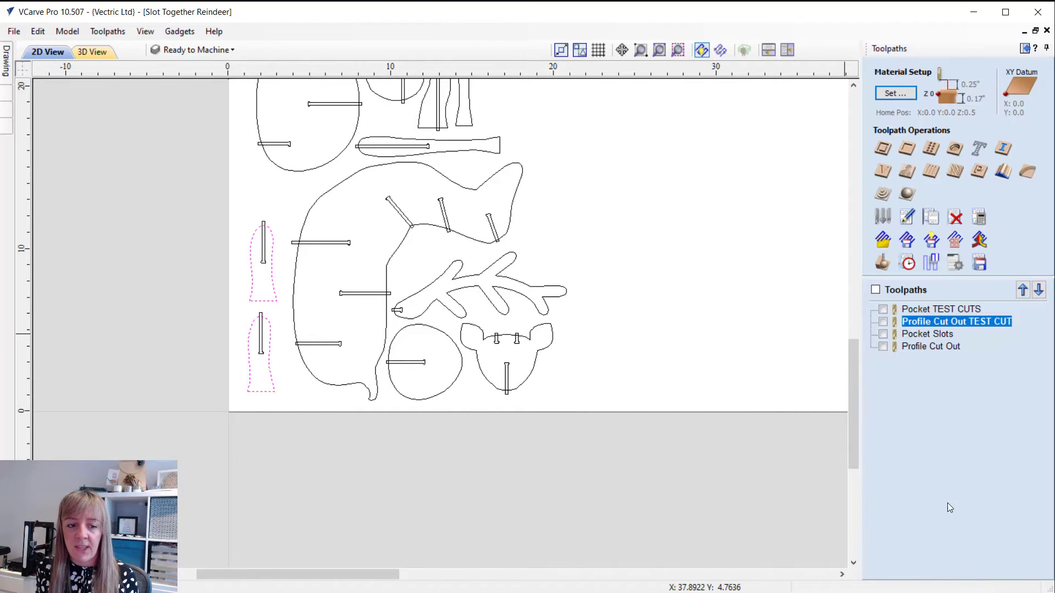
- Check which vectors on the sheet are used by the Pocket Slots and Profile Cut Out toolpaths
left_click(927, 335)
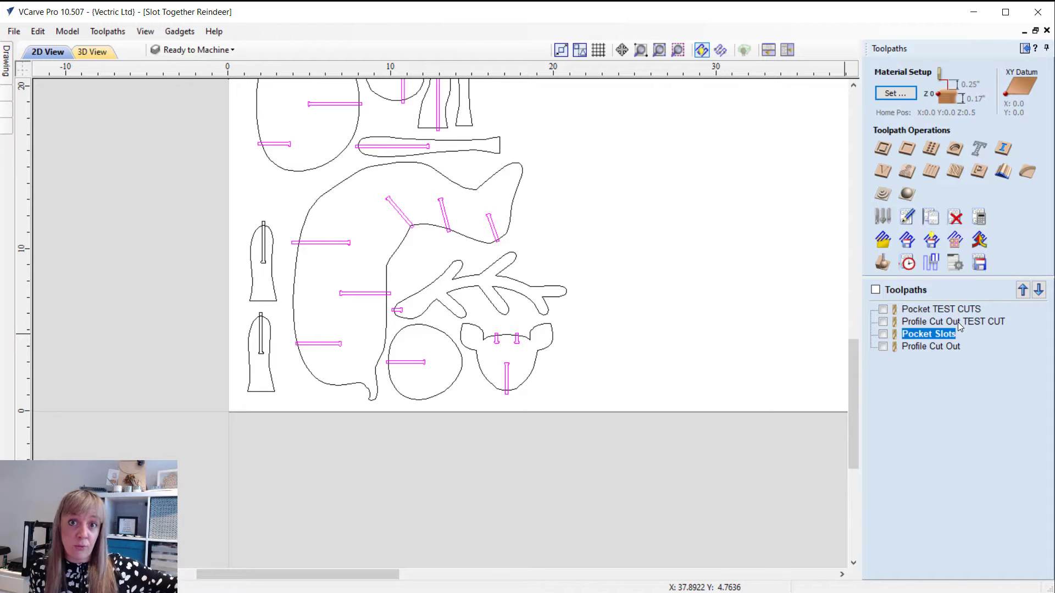
mouse_move(958, 325)
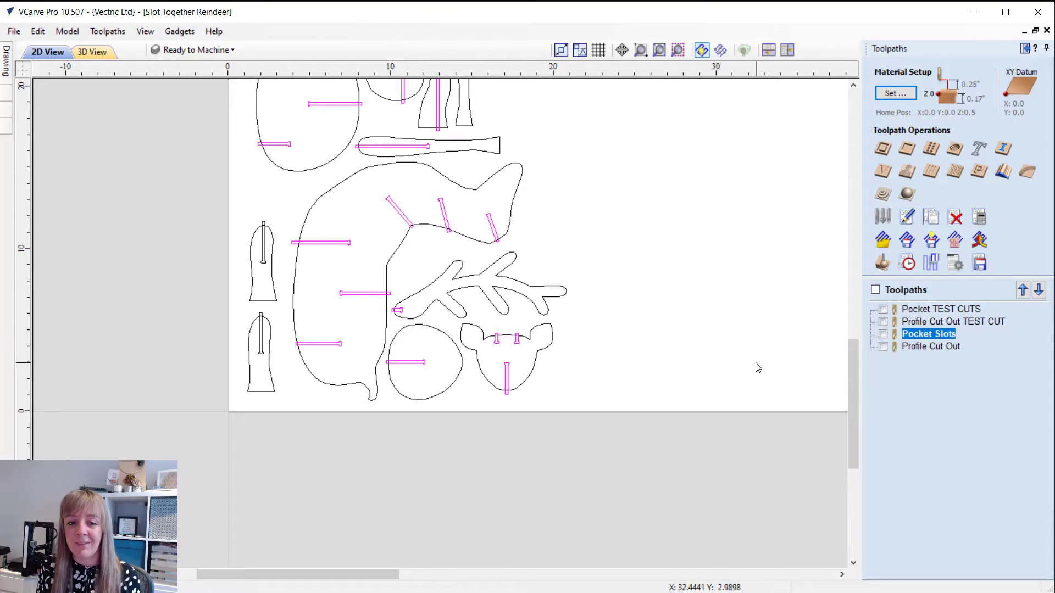
scroll(756, 368, "up", 4)
scroll(757, 369, "down", 9)
scroll(709, 203, "up", 3)
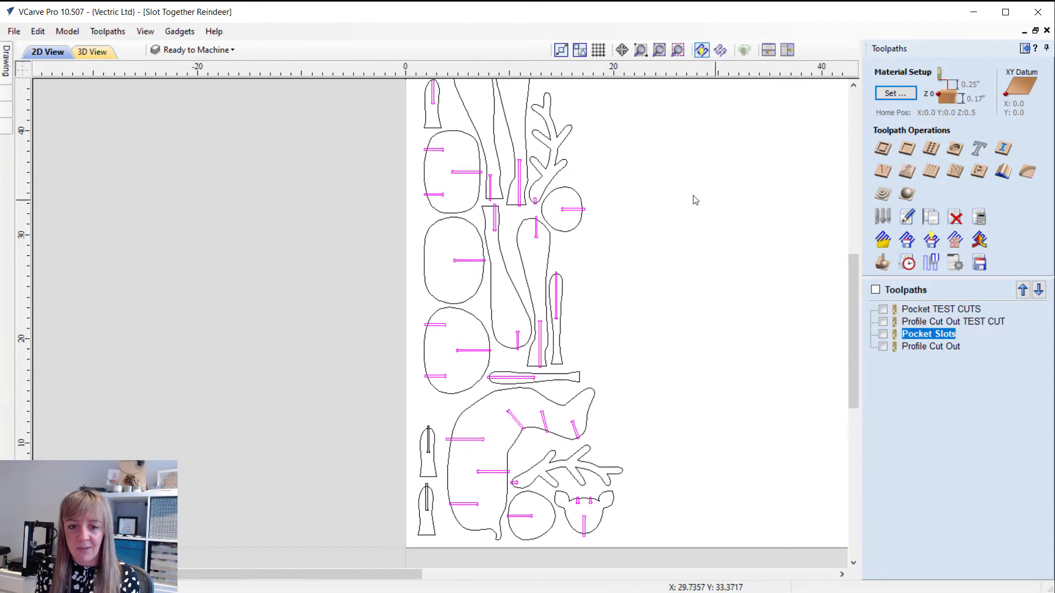
left_click(930, 348)
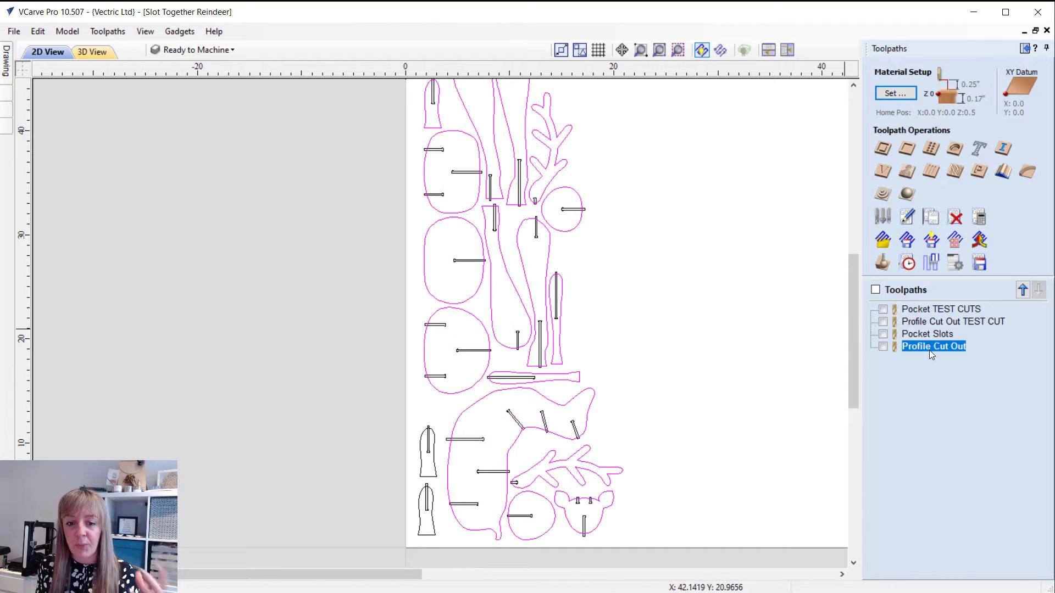
- Preview the Pocket TEST CUTS and Profile Cut Out TEST CUT toolpaths on the Cherry material
left_click(883, 264)
left_click(929, 461)
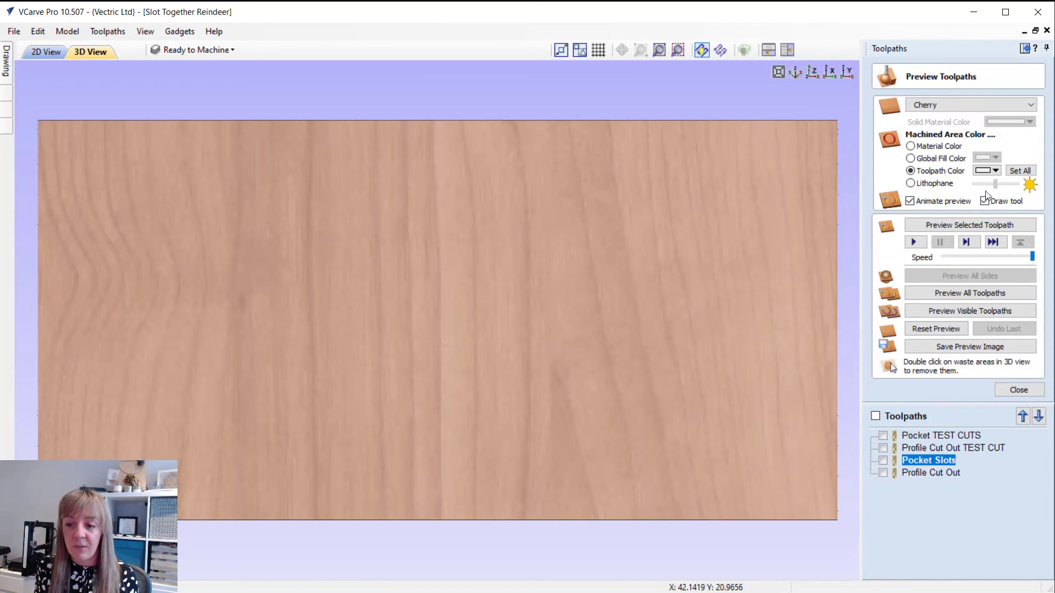
left_click(952, 433)
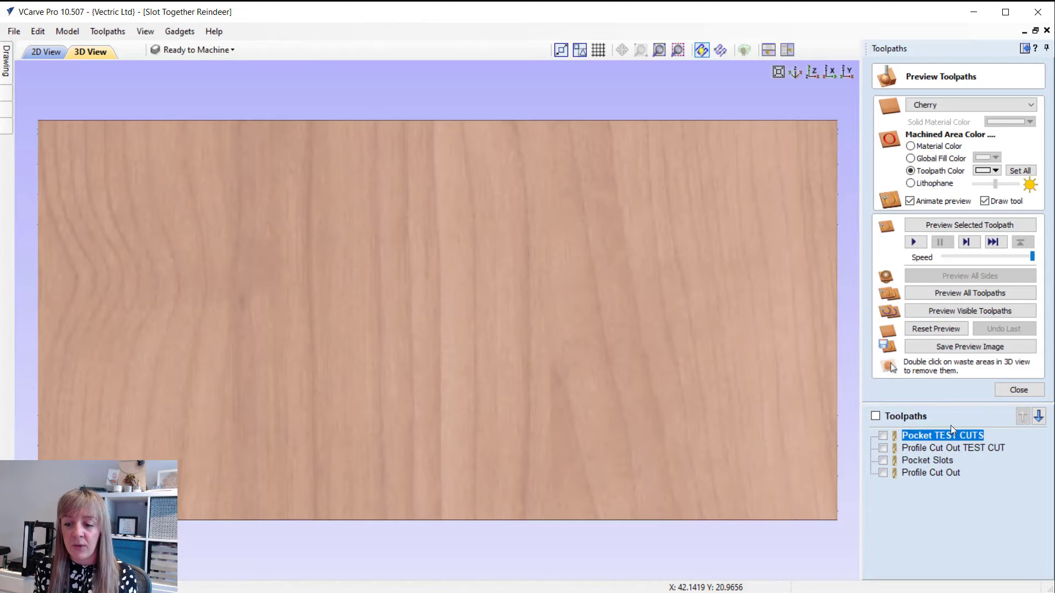
left_click(969, 224)
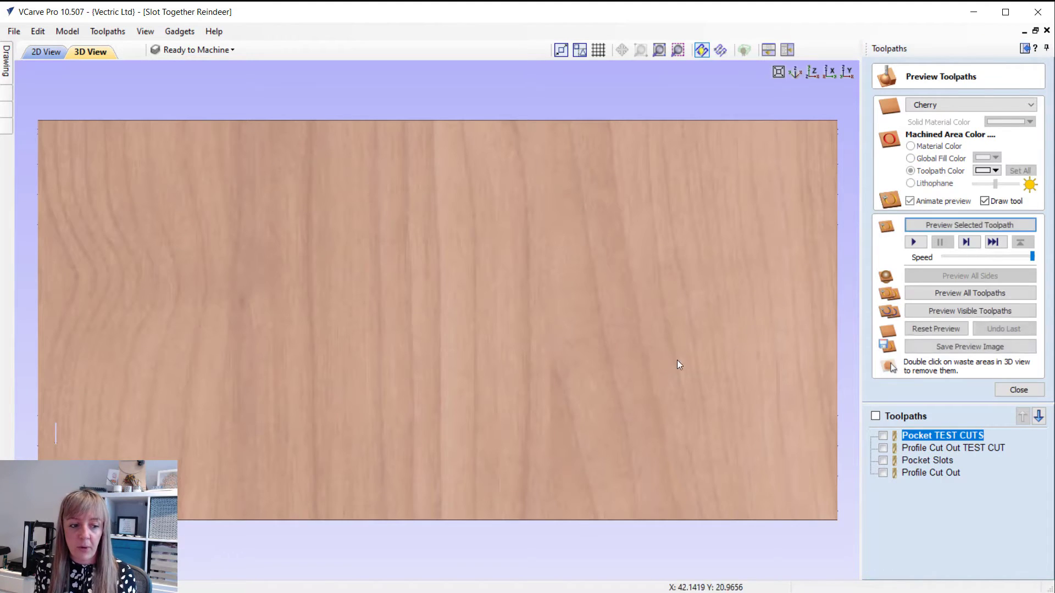
left_click(969, 448)
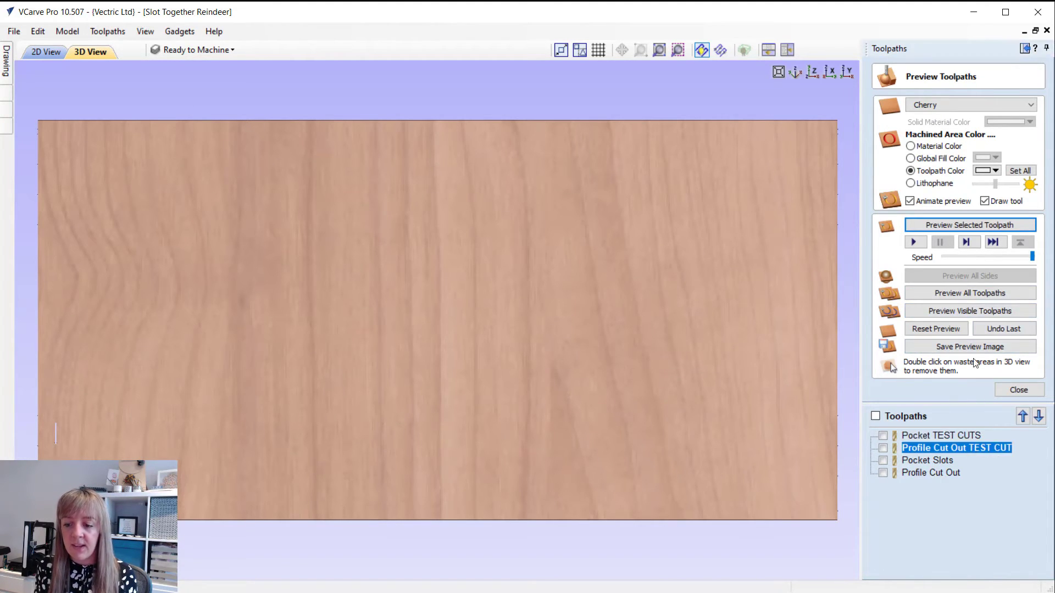
left_click(968, 223)
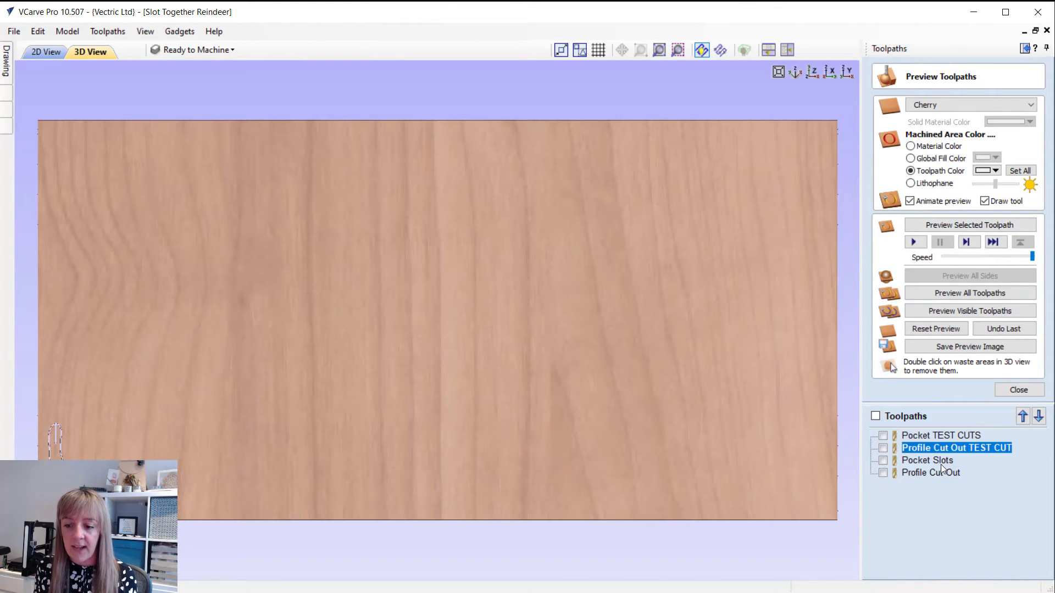
- Preview the Pocket Slots toolpath on the material
left_click(940, 461)
left_click(957, 225)
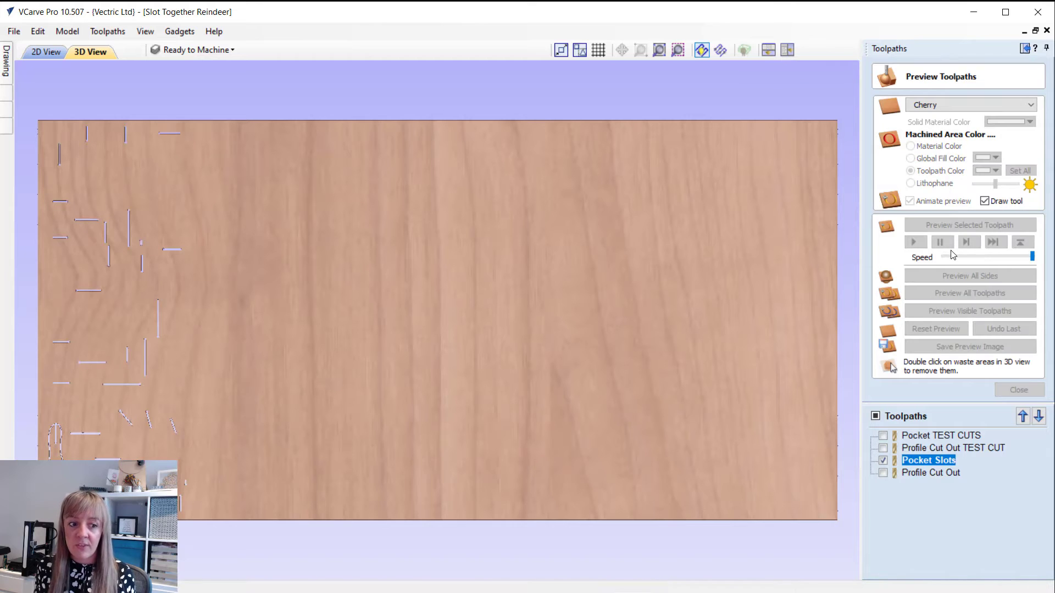
- Preview the Profile Cut Out toolpath, remove the waste material around the reindeer parts to inspect them, and close the preview
left_click(934, 472)
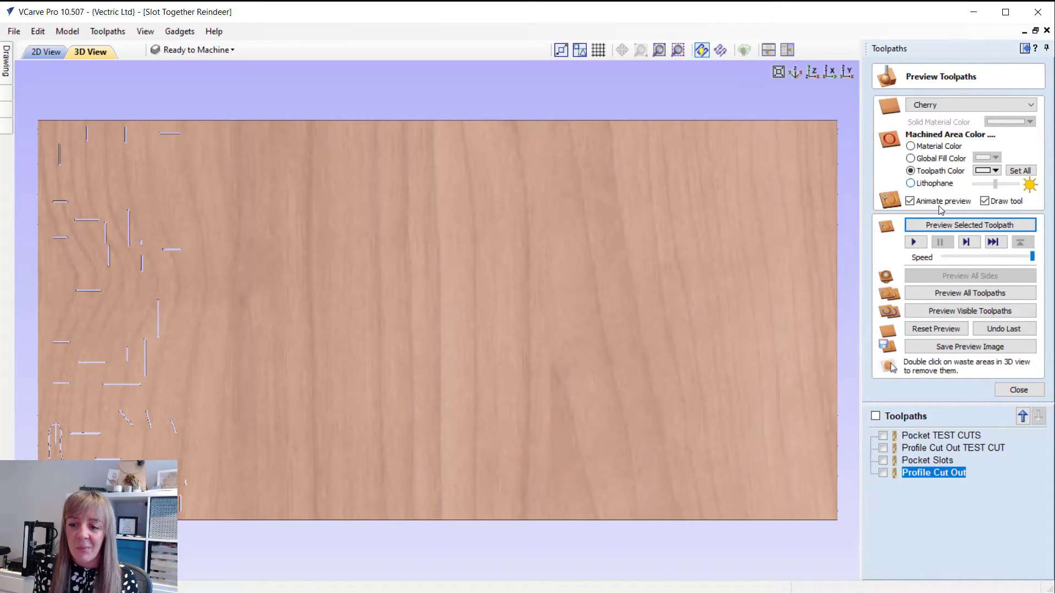
left_click(950, 225)
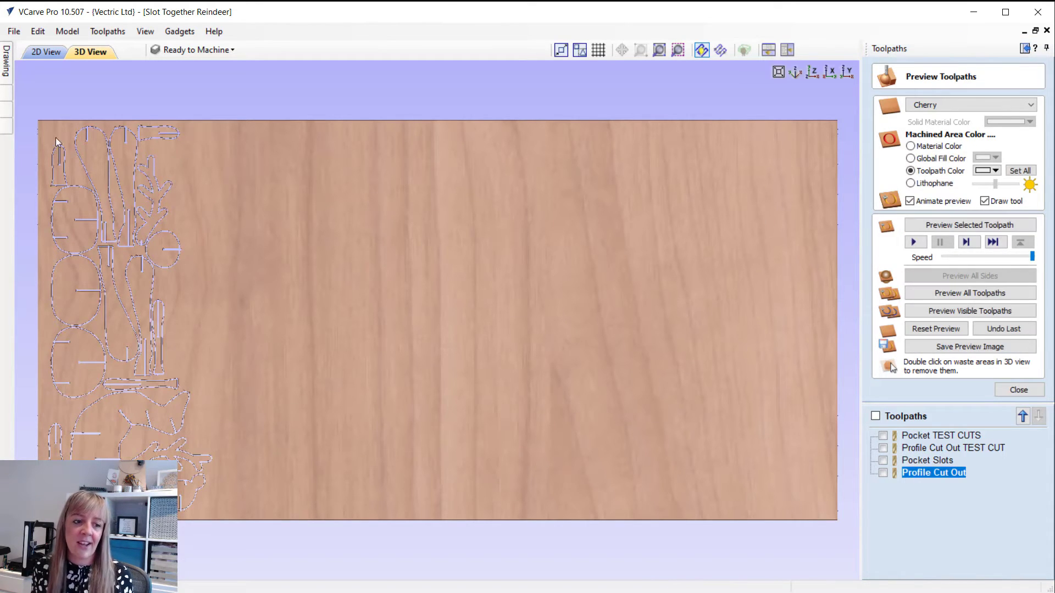
double_click(269, 318)
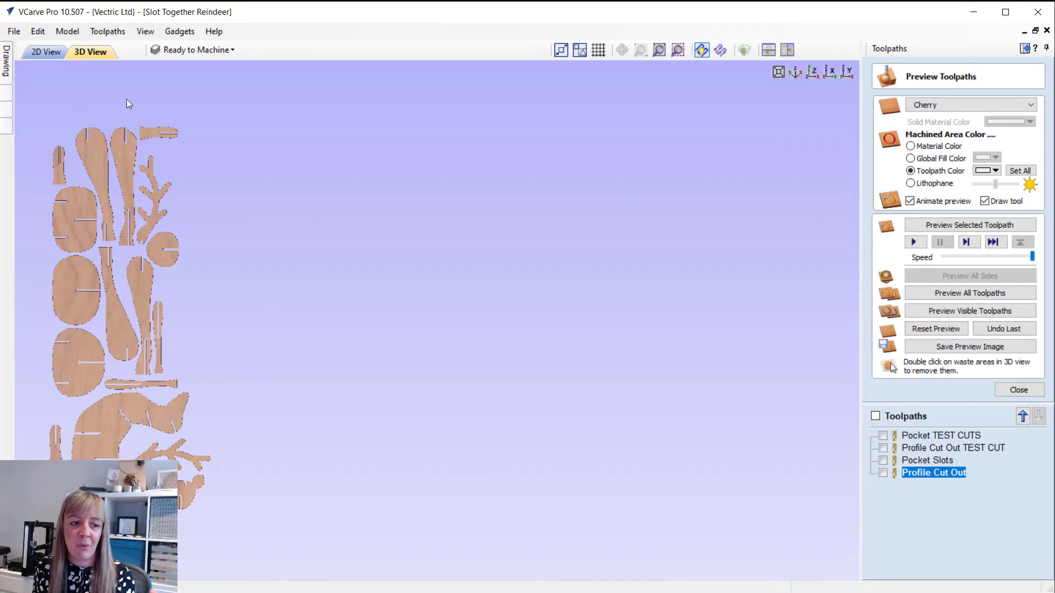
middle_click_drag(156, 272, 615, 270)
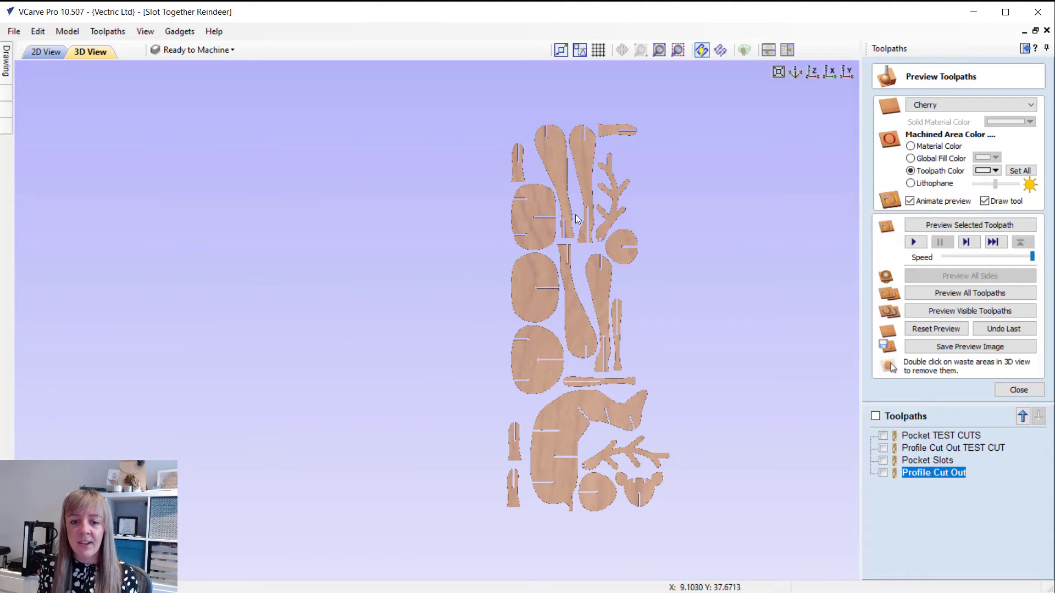
left_click(1019, 391)
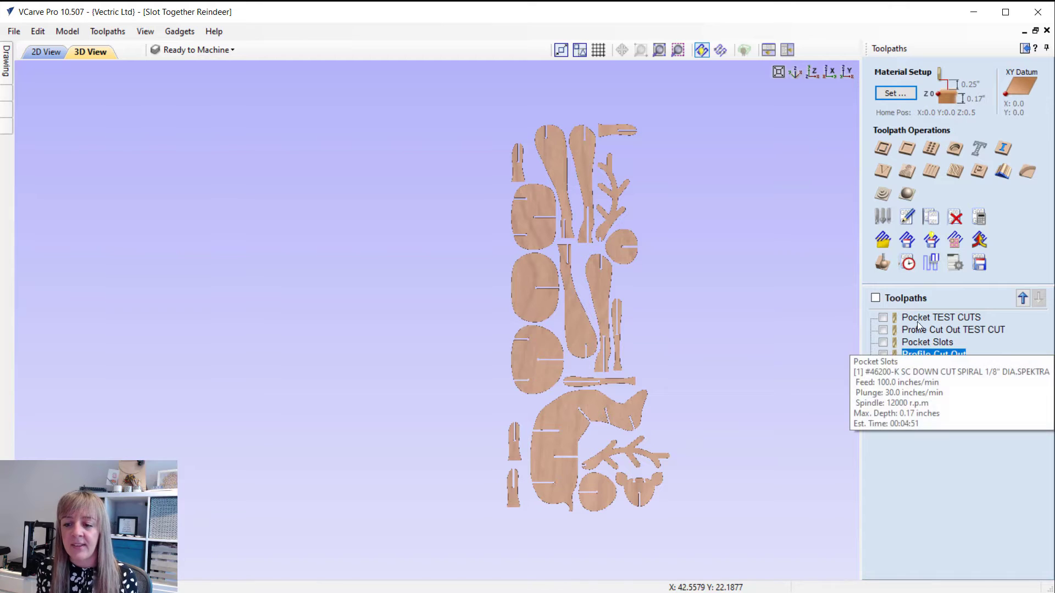
- Make all four toolpaths visible and open the settings for saving them
left_click(876, 299)
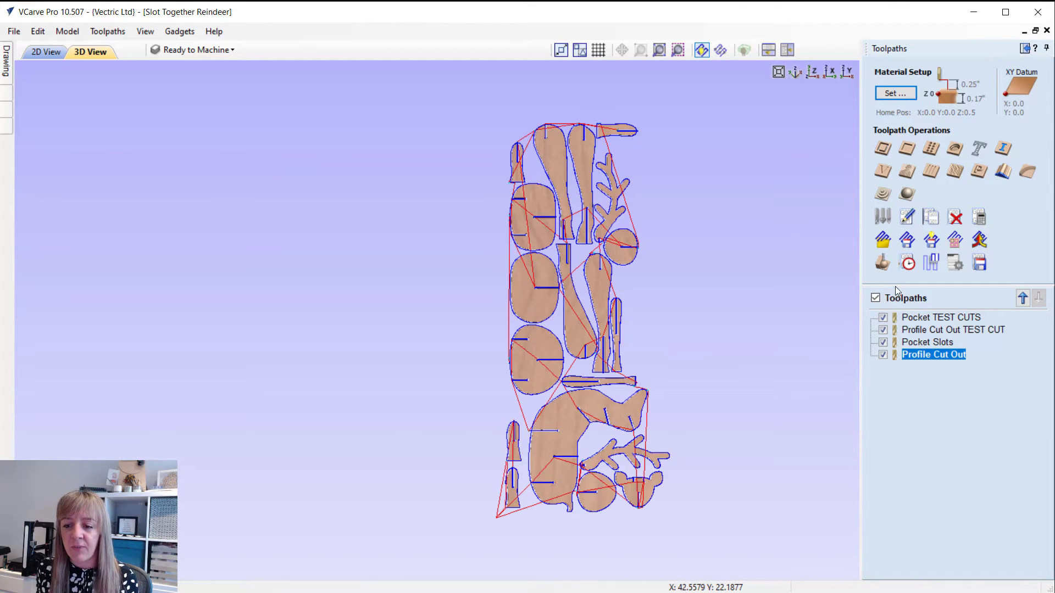
left_click(979, 263)
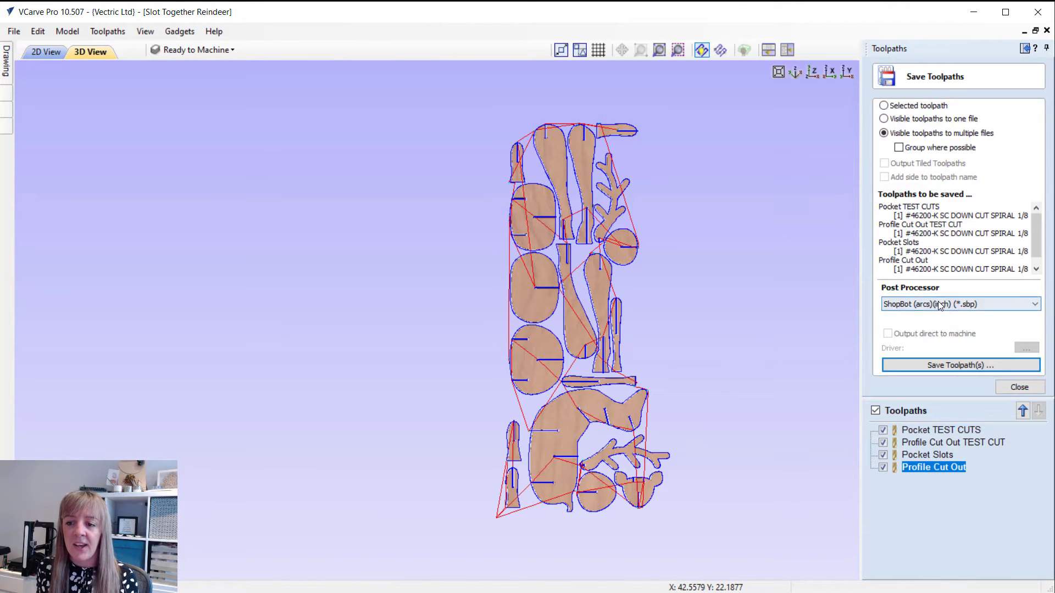